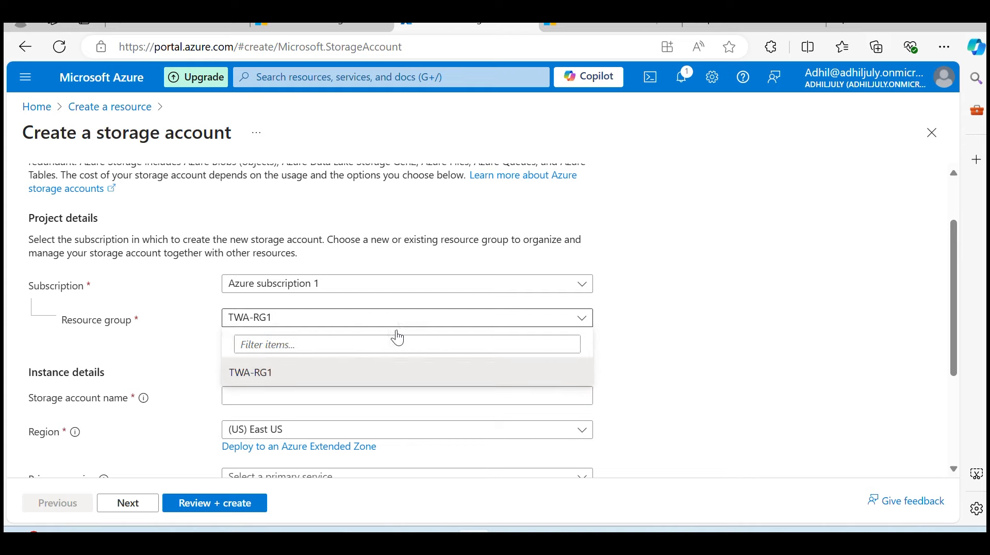
Keep TWA-RG1 as the resource group and name the storage account twastorage9924
click(652, 325)
scroll(517, 265, down, 3)
click(272, 316)
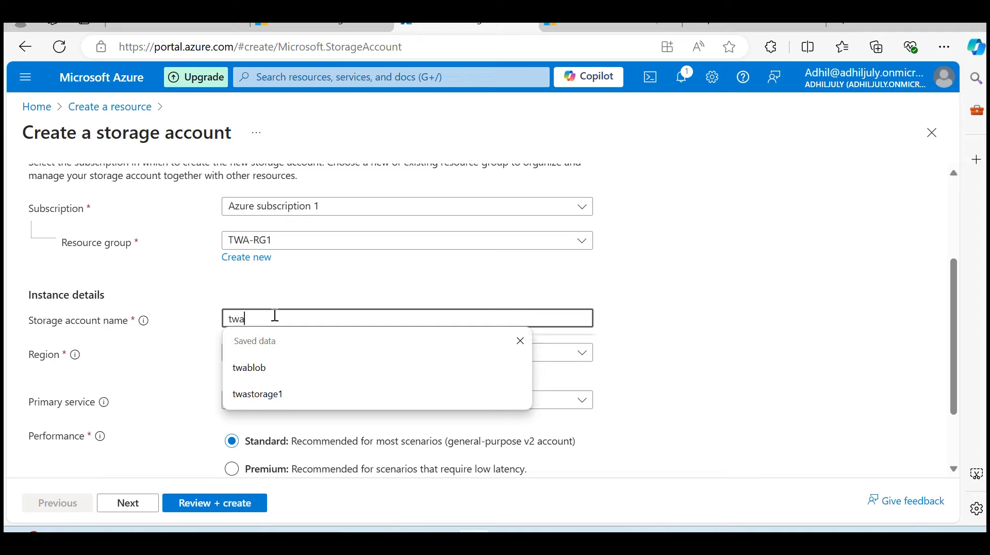
text(twastara)
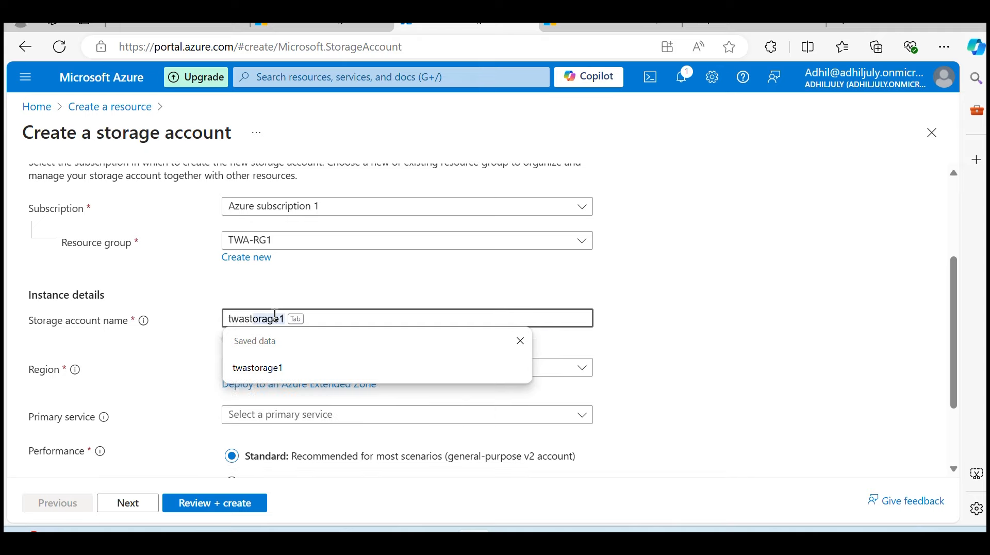
key(BackSpace)
key(BackSpace)
key(BackSpace)
key(BackSpace)
key(BackSpace)
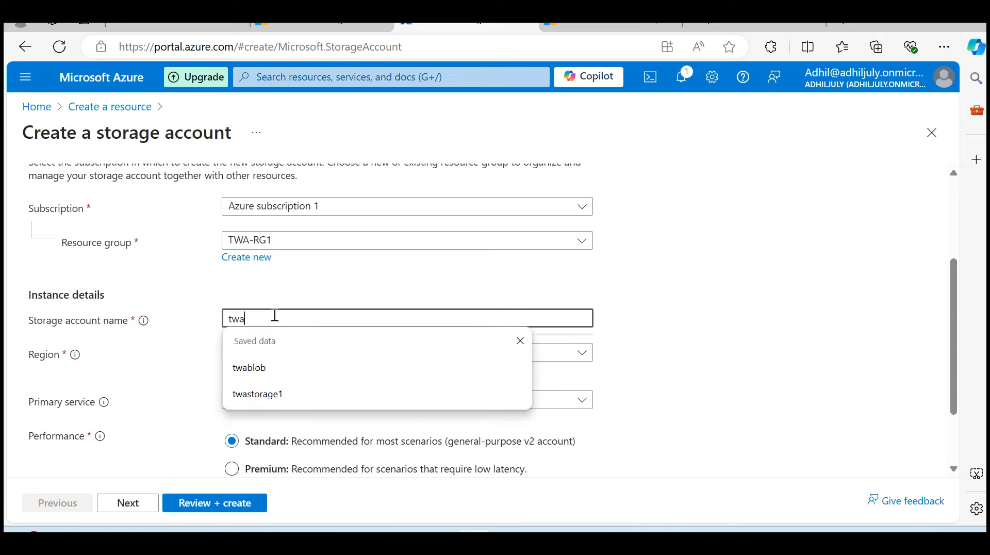
text(sta)
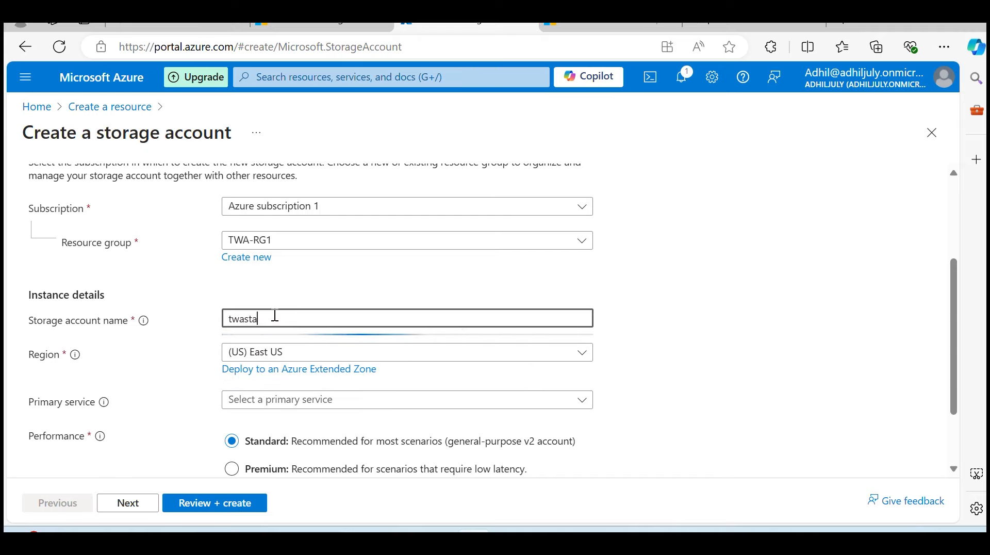
key(BackSpace)
text(or)
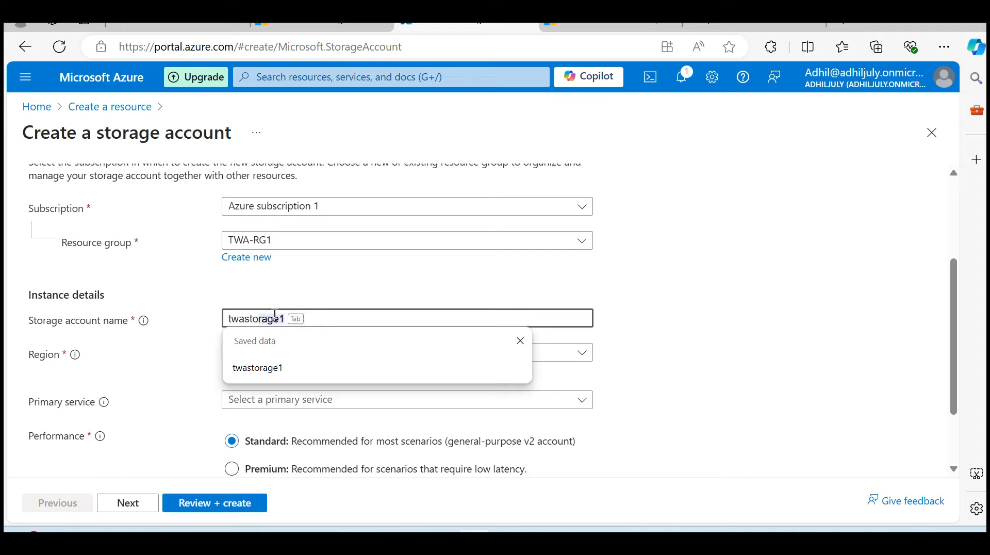
text(age9923)
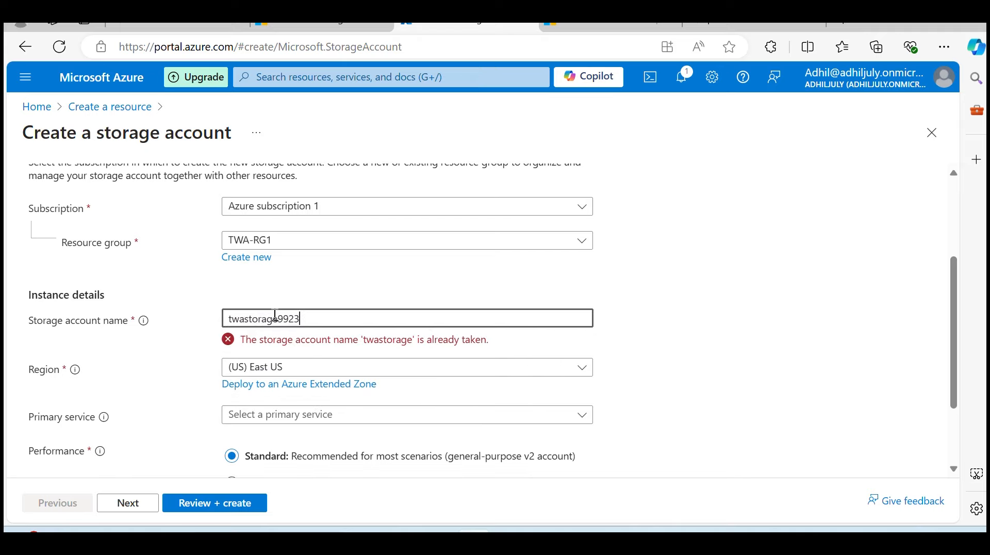
key(BackSpace)
text(4)
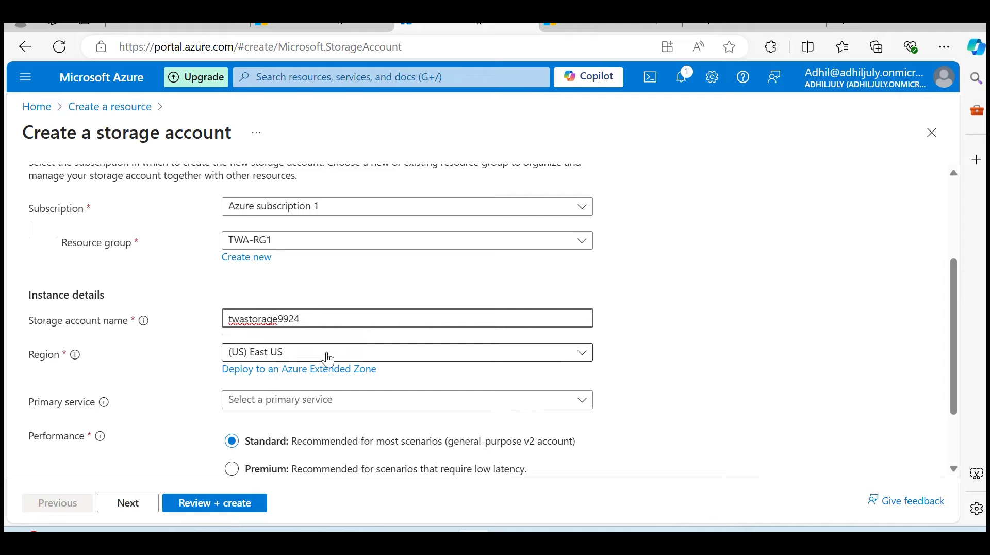
Set the storage account's redundancy to Locally-redundant storage (LRS) and proceed to the final review
scroll(599, 386, down, 3)
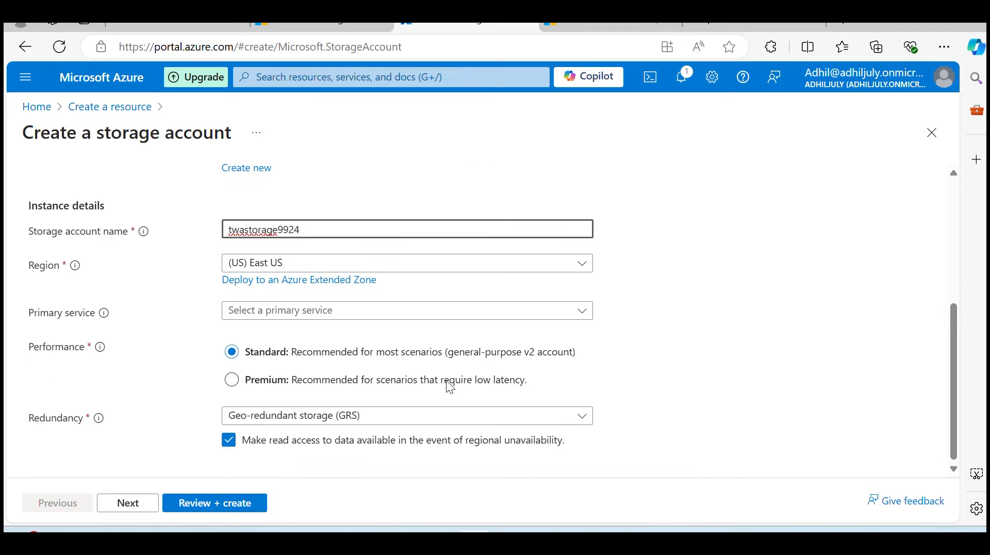
click(364, 422)
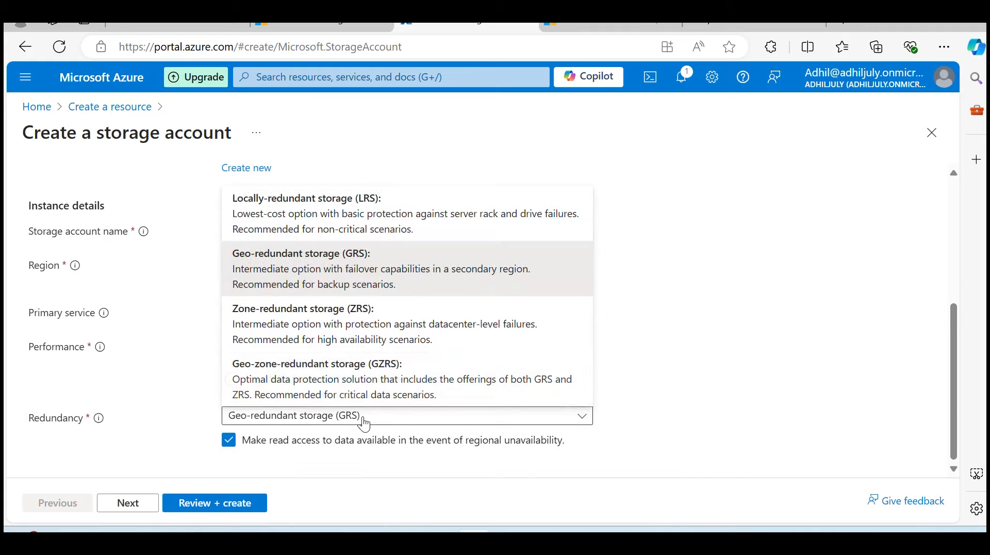
click(320, 209)
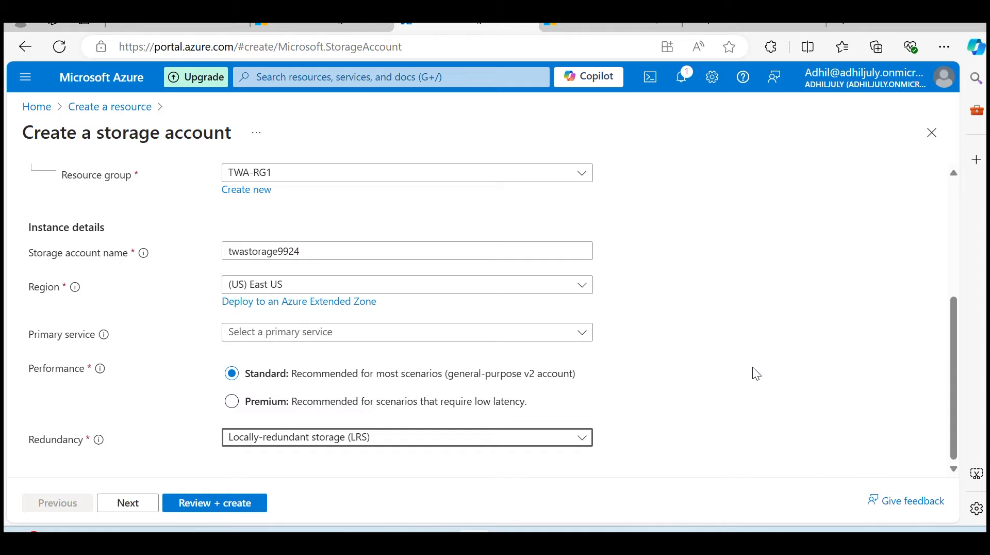
click(228, 502)
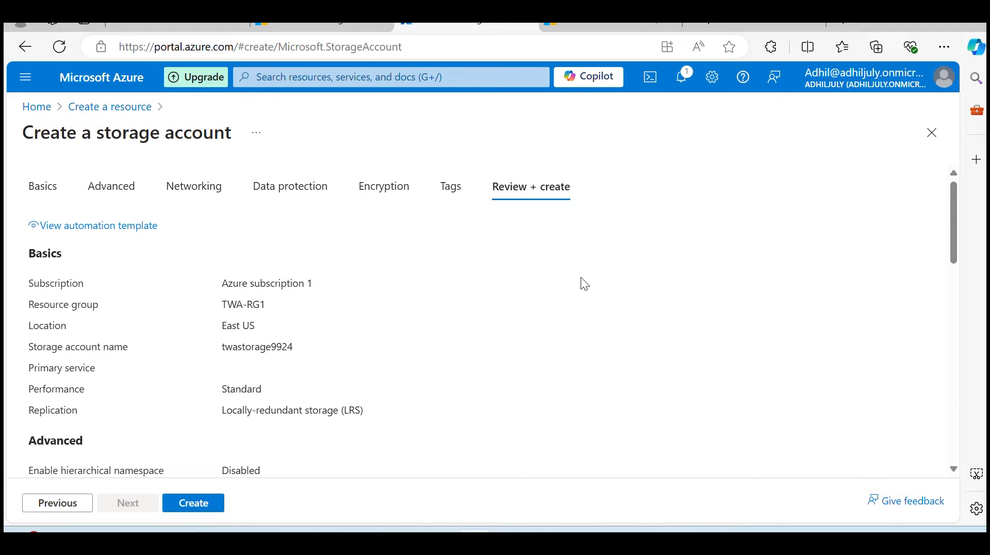
Review the storage account's configuration summary and create the account
scroll(584, 284, down, 2)
scroll(529, 287, down, 2)
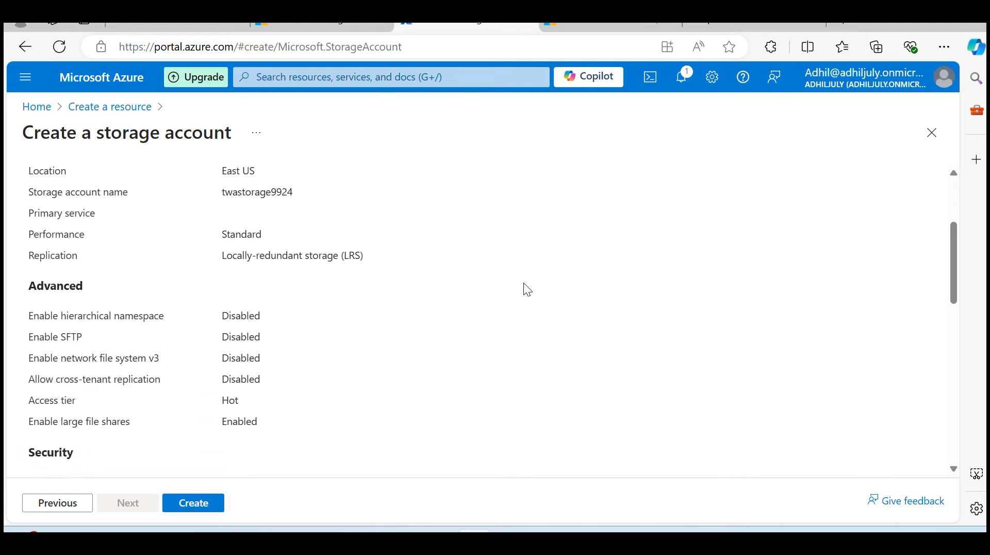
scroll(524, 284, down, 5)
scroll(464, 313, up, 10)
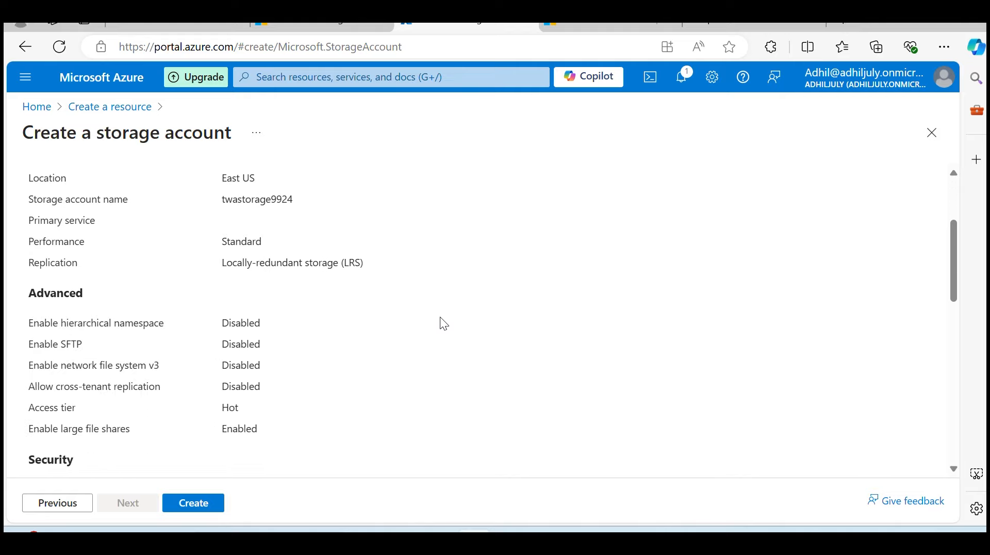
click(199, 515)
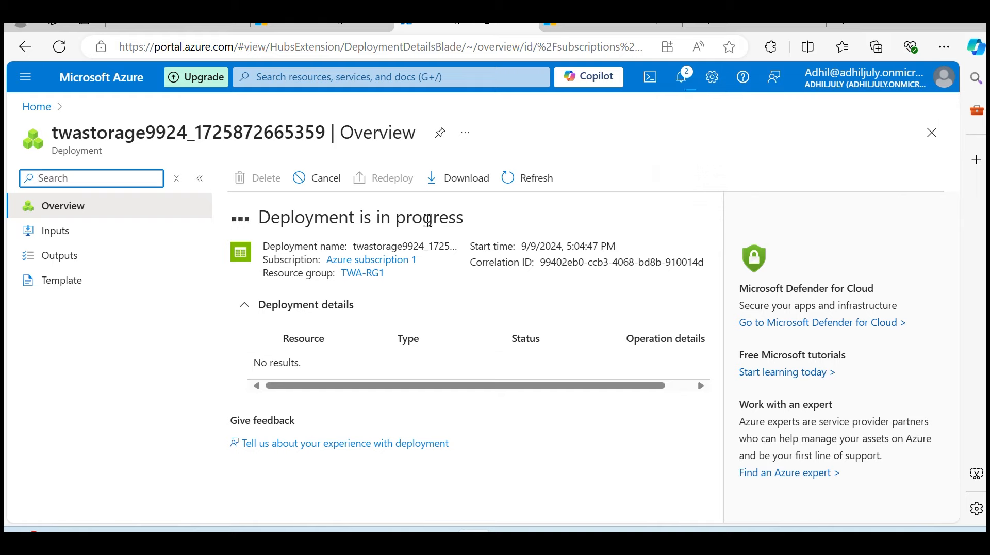
Follow the deployment's progress in the notifications and open the deployed twastorage9924 resource
drag(466, 223, 258, 220)
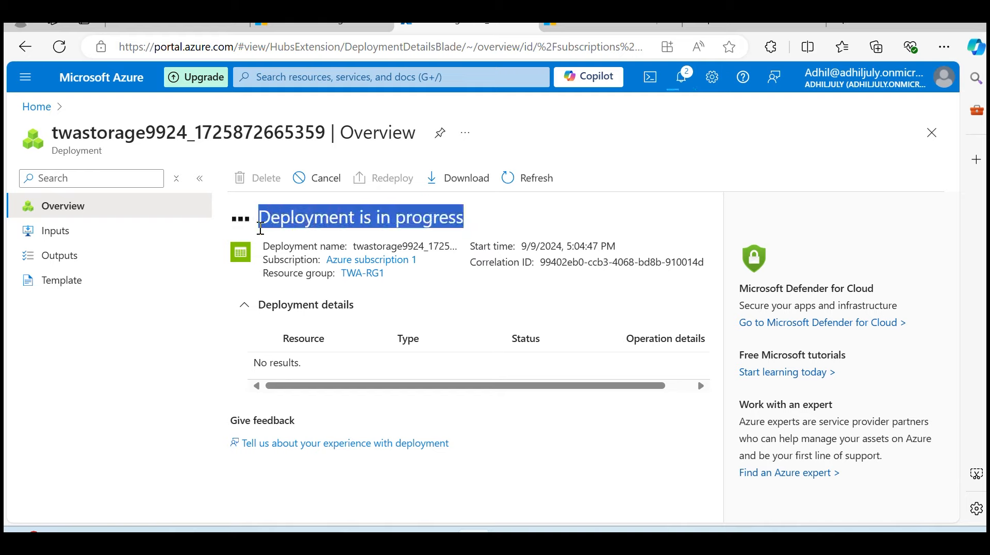
click(774, 145)
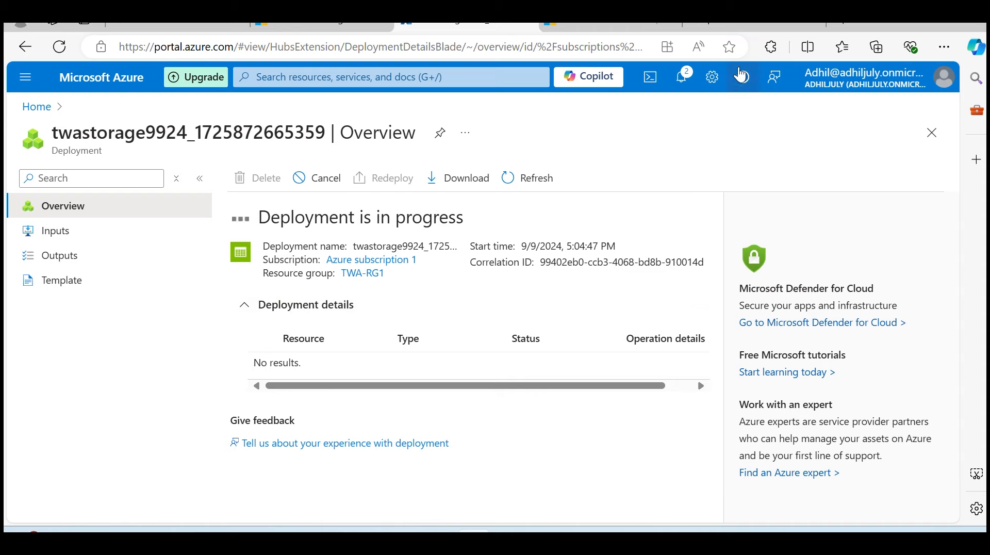
click(691, 78)
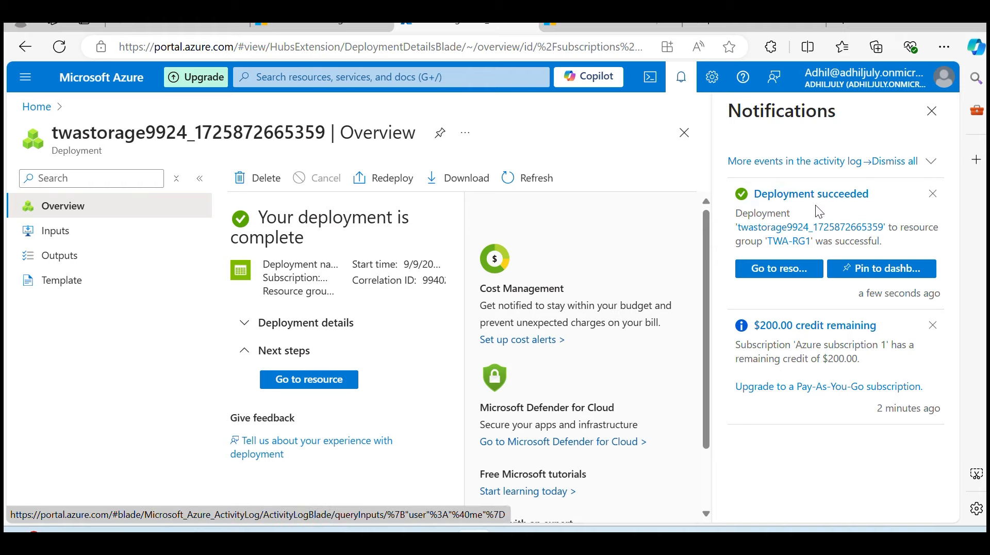
click(790, 271)
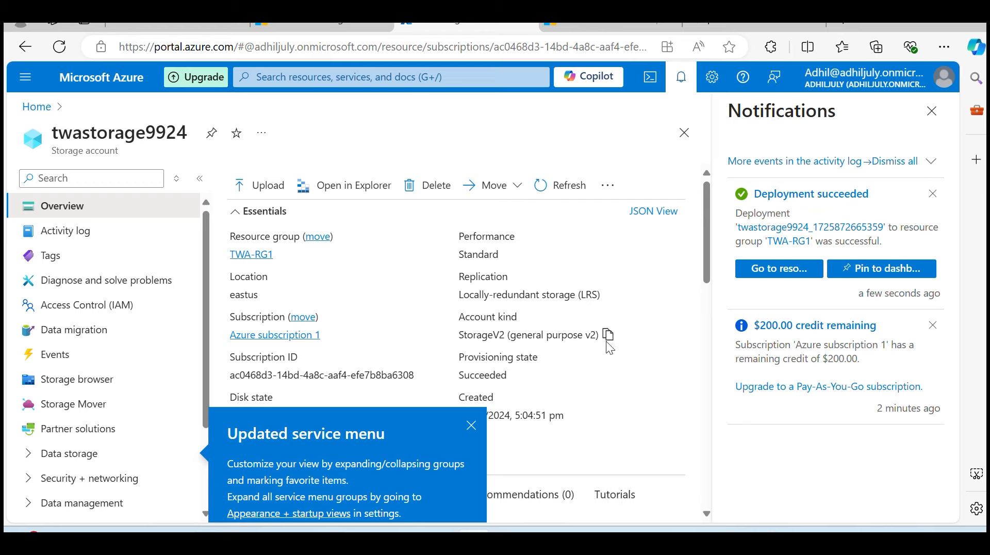
Open the Locks settings of the twastorage9924 storage account
scroll(104, 270, down, 3)
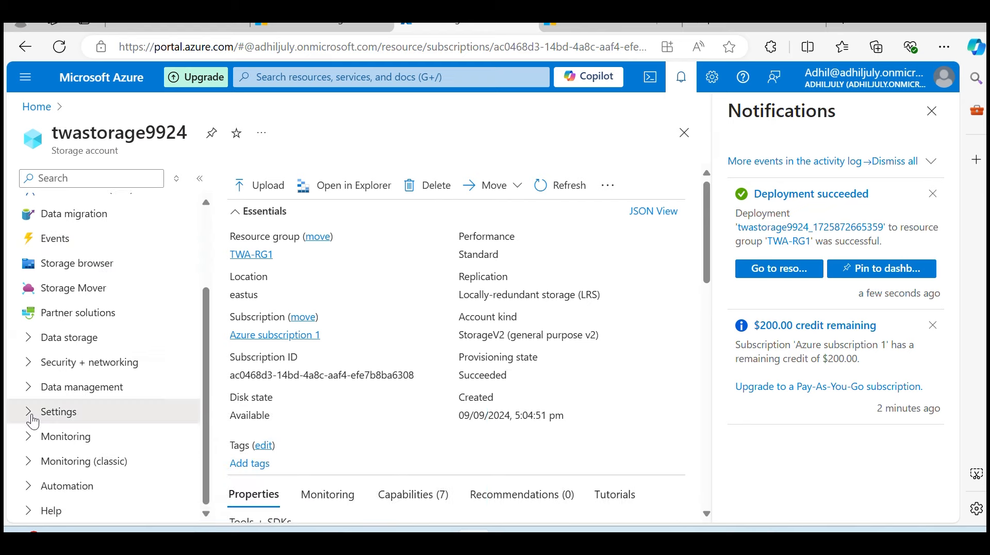
click(62, 415)
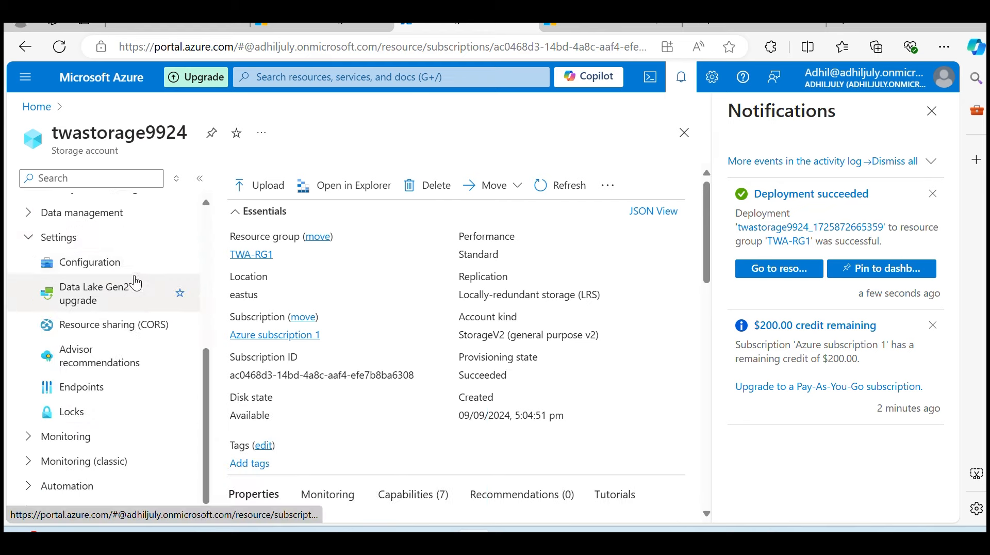
click(81, 417)
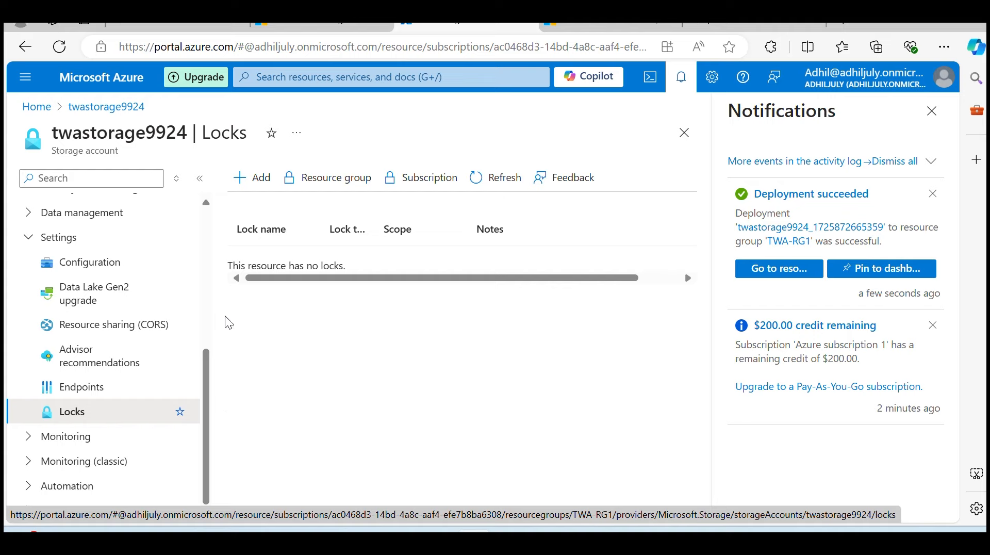
Add a lock named twalock01 with the Read-only lock type to the storage account
click(250, 189)
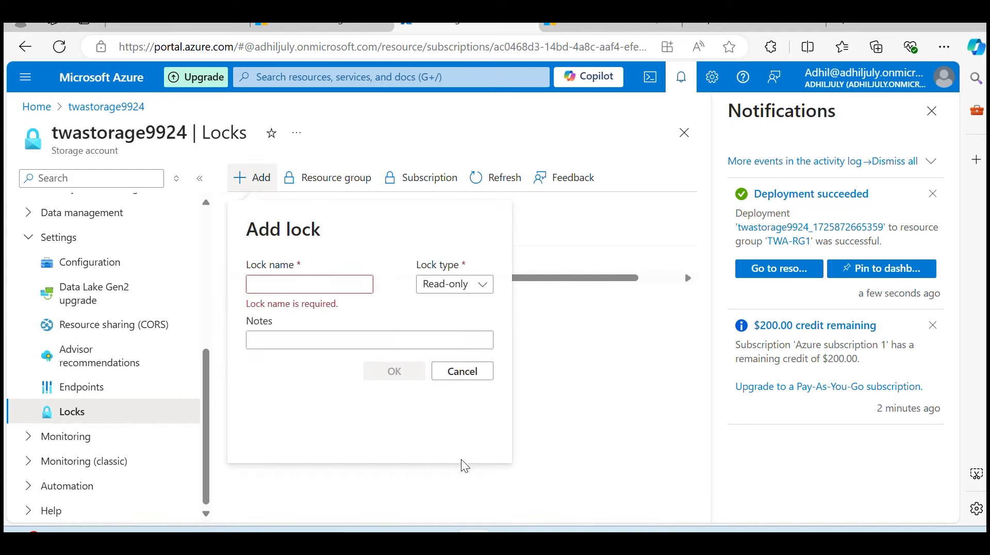
click(320, 289)
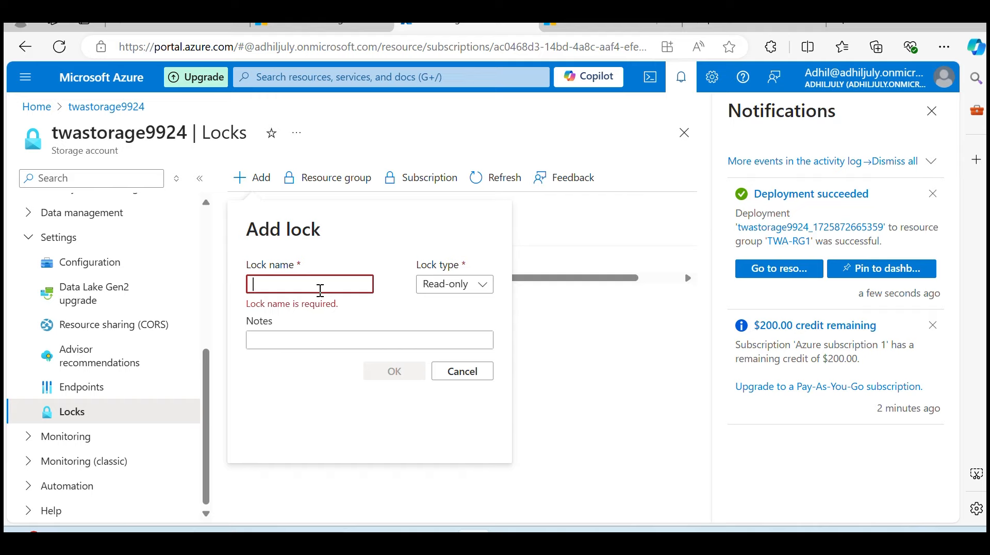
text(tw)
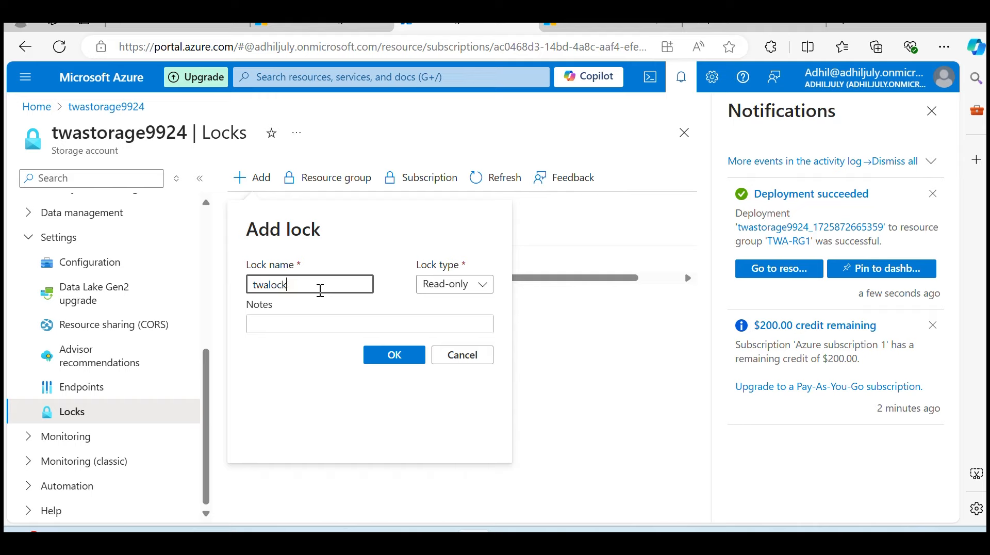
text(alock1)
key(BackSpace)
text(01)
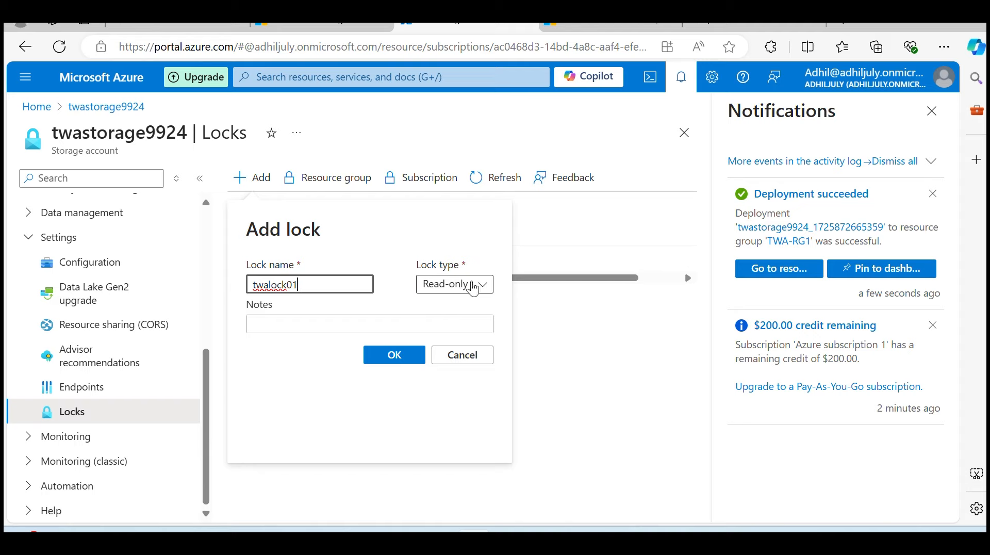
click(473, 289)
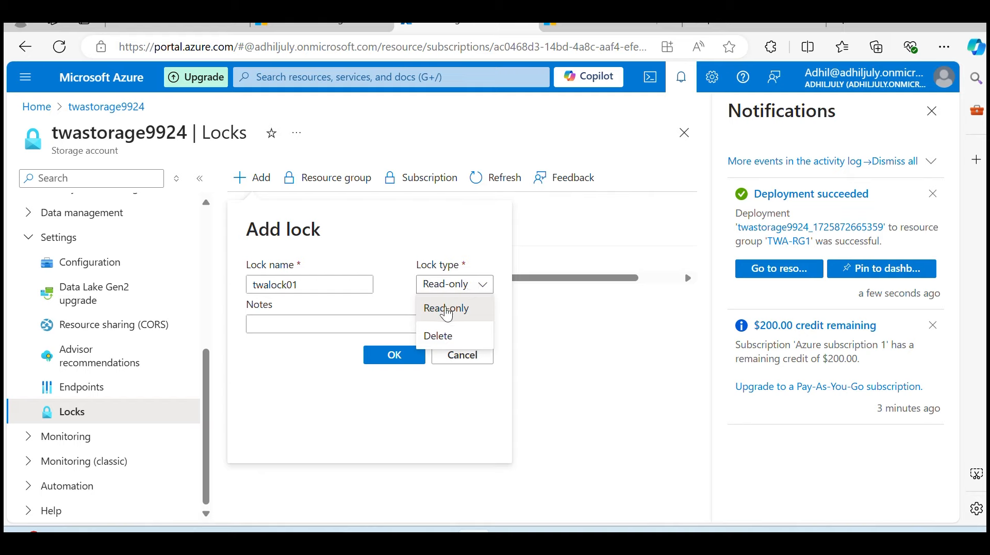
click(446, 309)
click(395, 356)
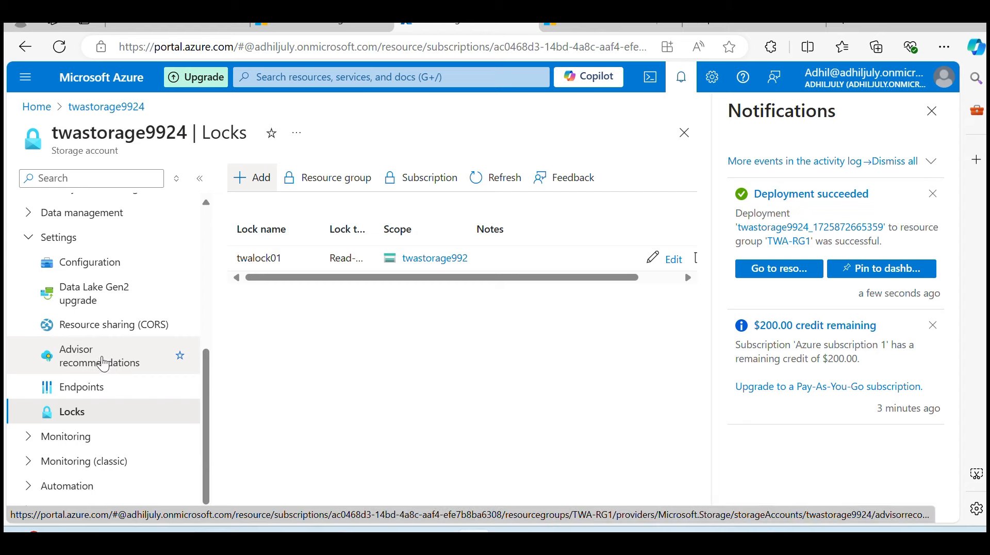
Try to create a container named twastr9924c01 in the storage account's data storage to test the lock
scroll(103, 382, up, 5)
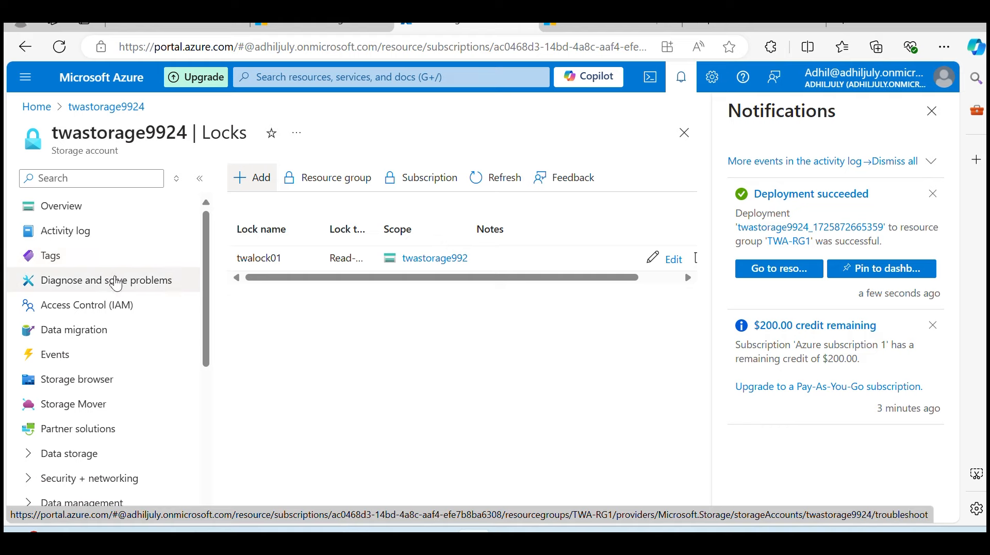
scroll(111, 298, down, 5)
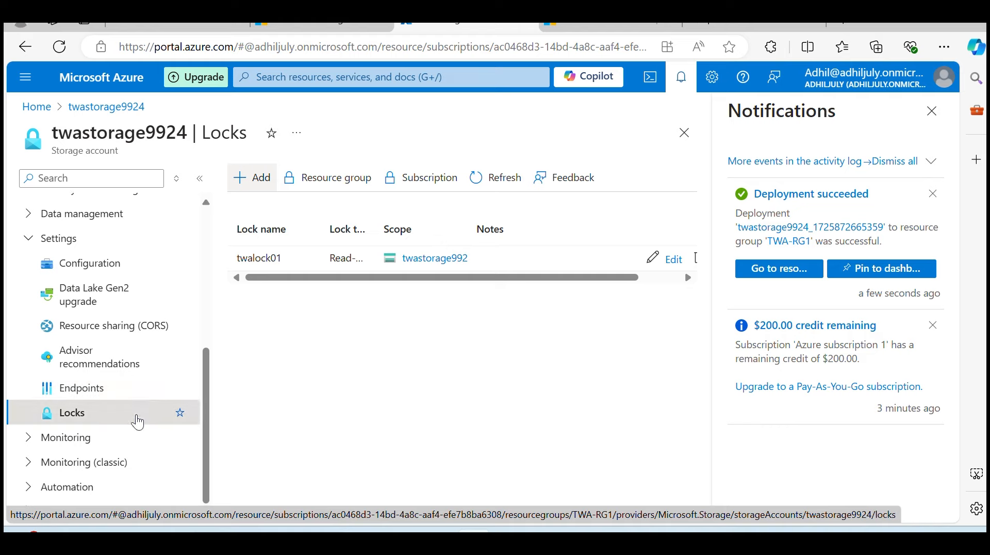
scroll(135, 418, up, 5)
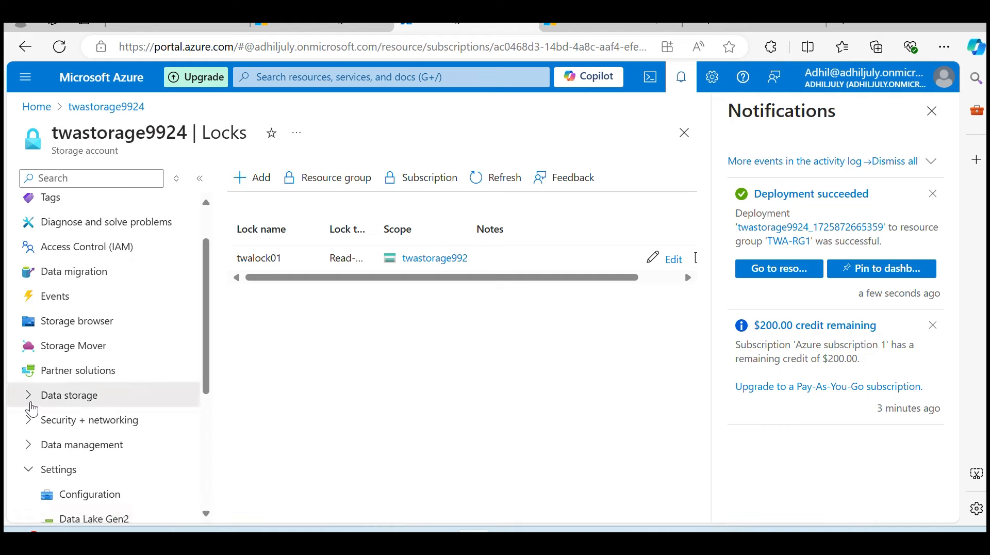
click(40, 405)
scroll(103, 309, down, 3)
click(73, 276)
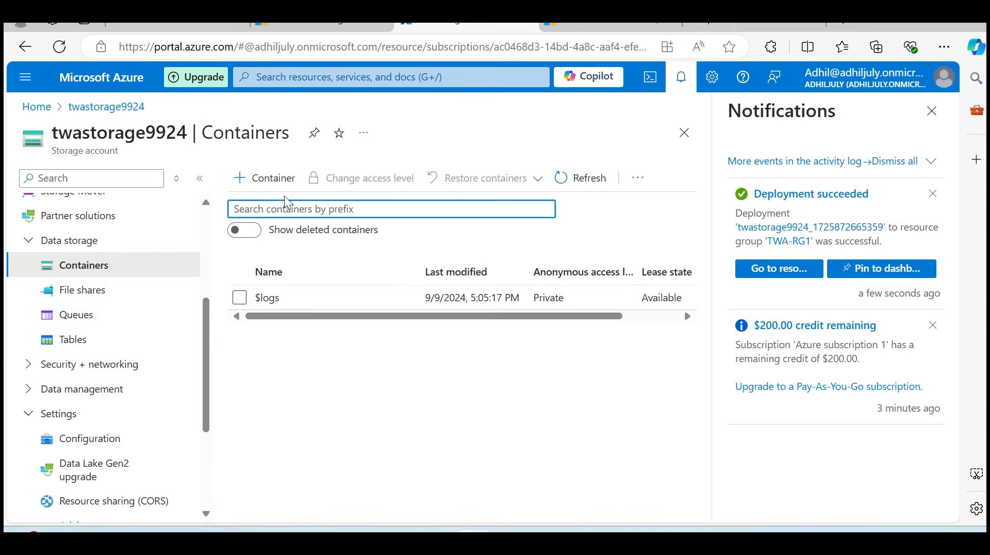
click(263, 178)
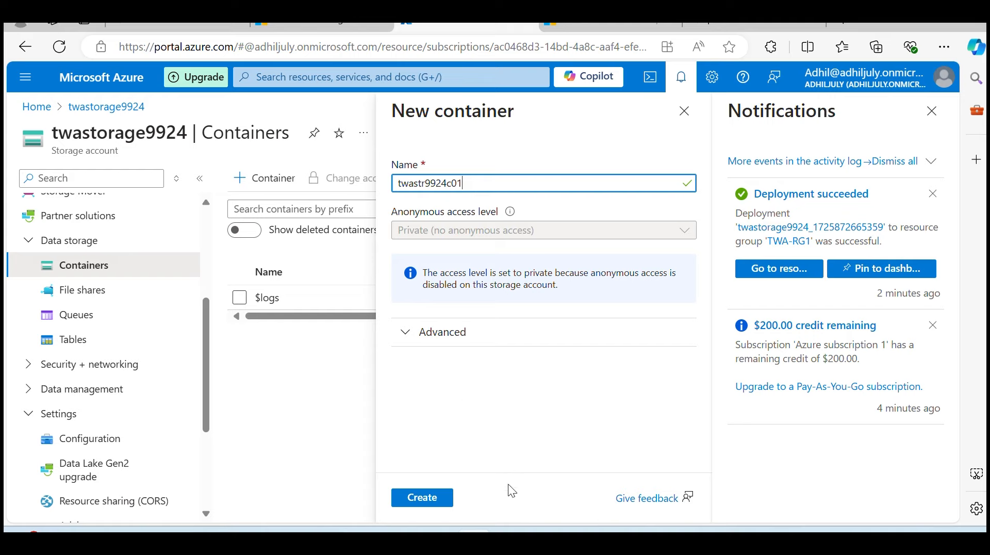
click(420, 505)
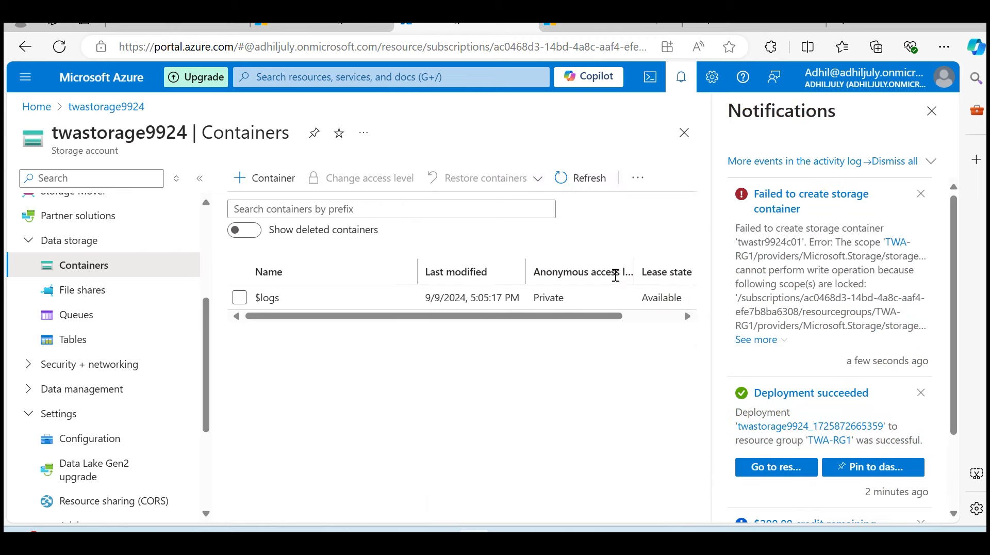
Expand the notification about the container creation and examine its full message
mouse_move(815, 264)
click(781, 340)
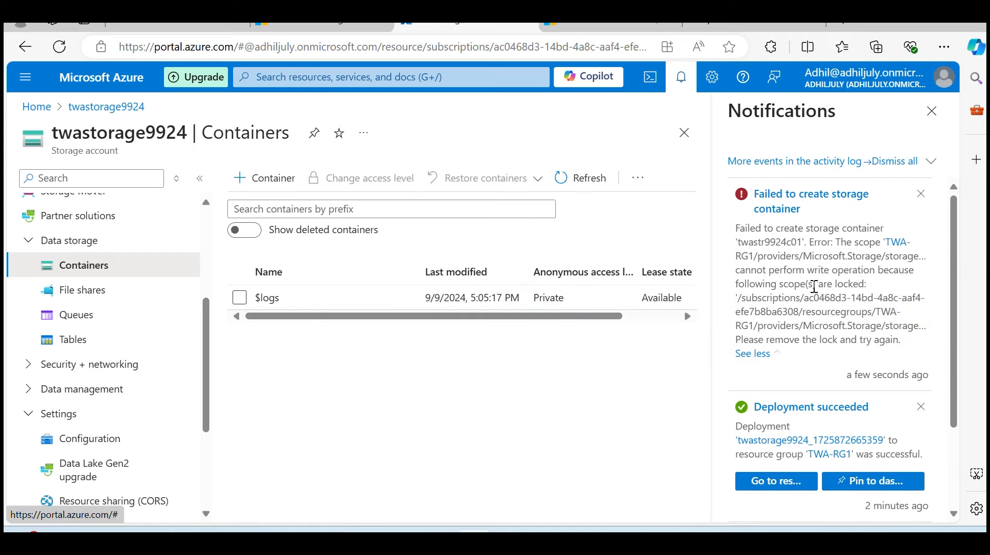
drag(741, 229, 877, 255)
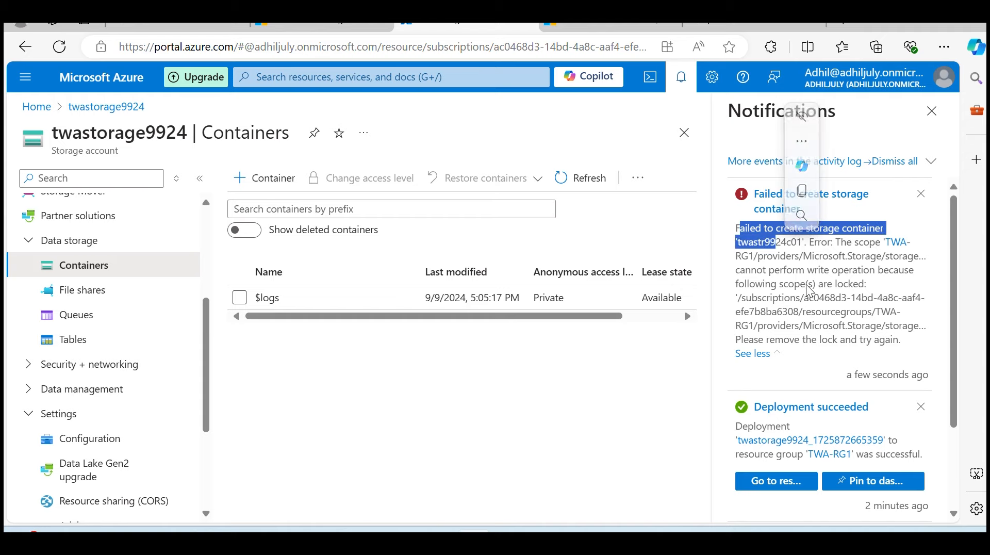
Highlight the locked-scope part of the container creation message and the storage account's name in the page heading
drag(870, 287, 735, 285)
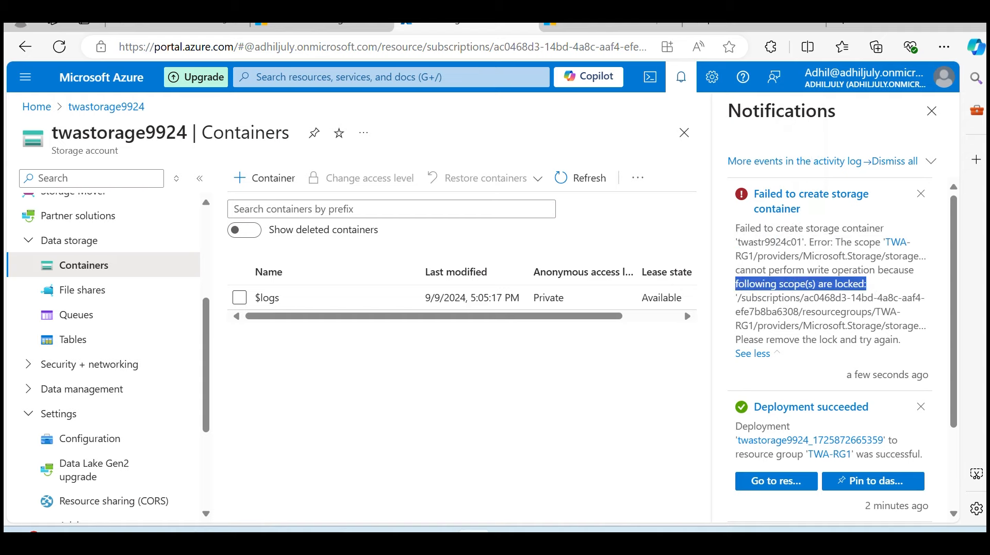
drag(54, 133, 188, 134)
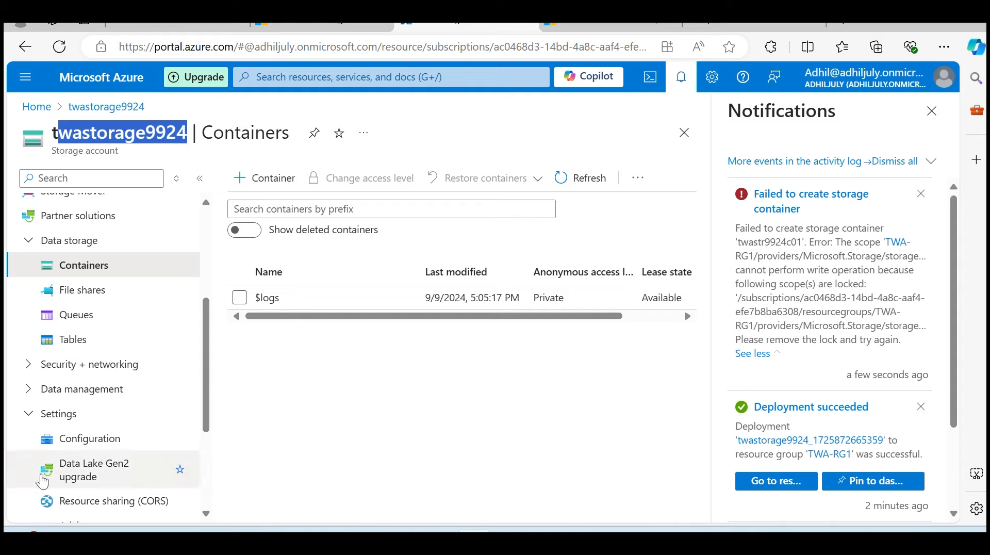
Check the Locks settings of the twastorage9924 storage account for its existing lock
scroll(95, 358, down, 2)
scroll(97, 366, up, 3)
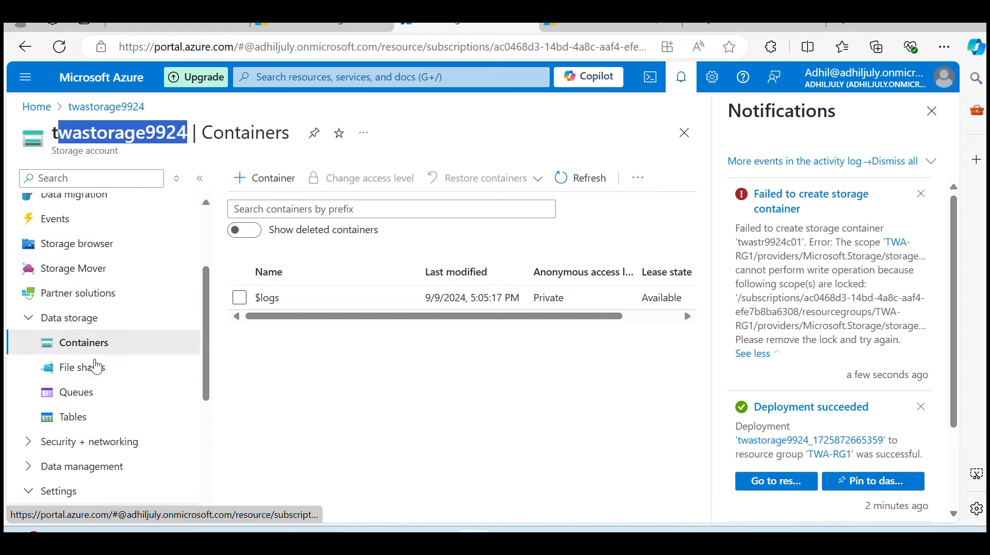
scroll(98, 381, down, 5)
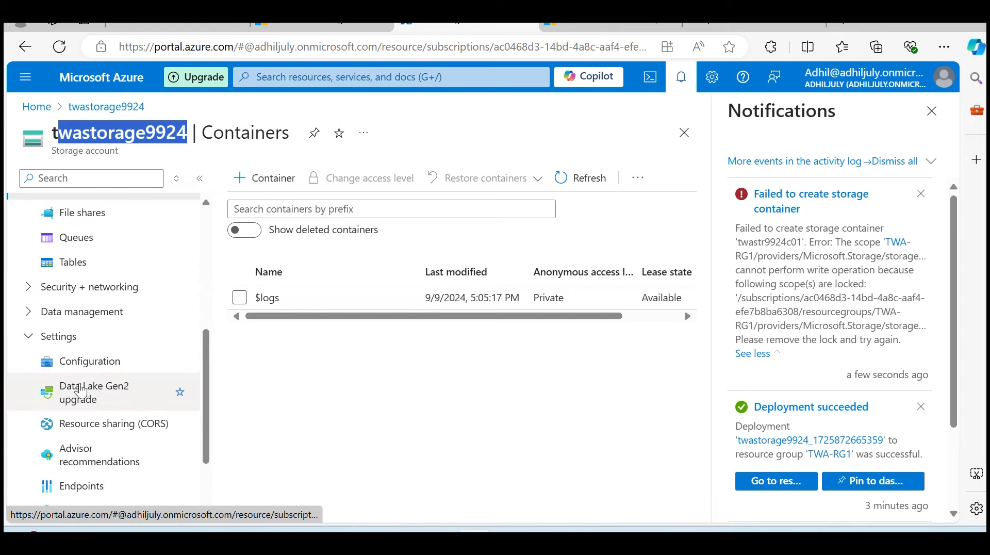
click(83, 412)
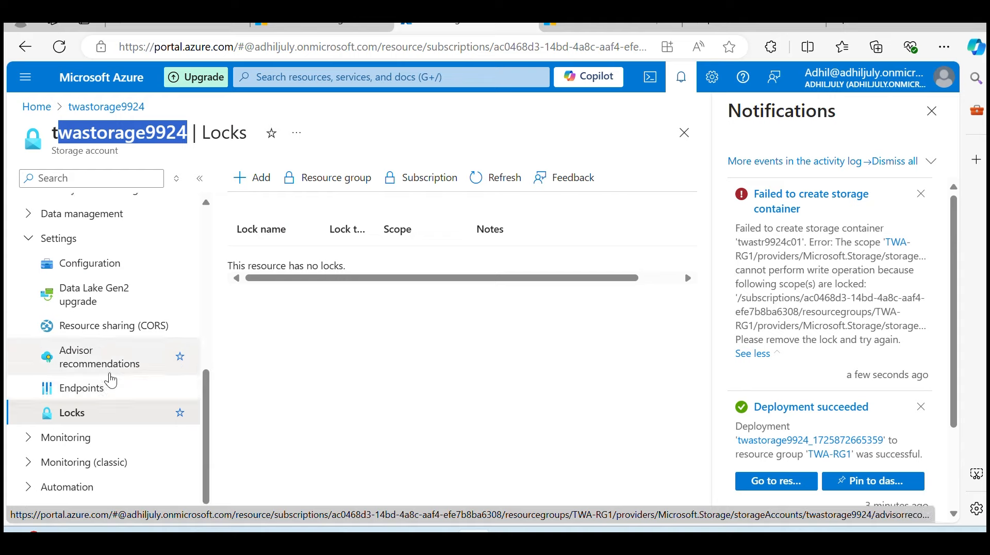
scroll(93, 361, up, 10)
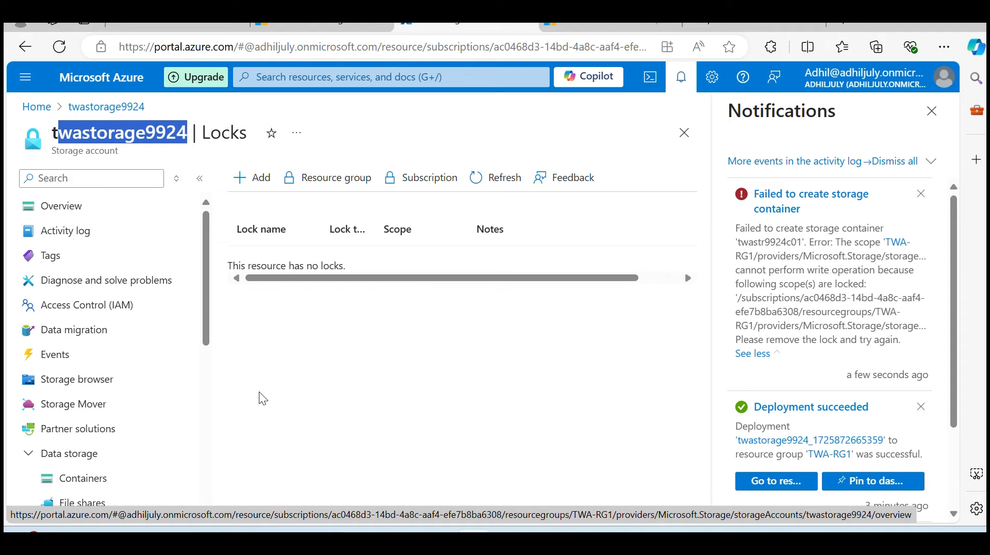
scroll(122, 401, down, 5)
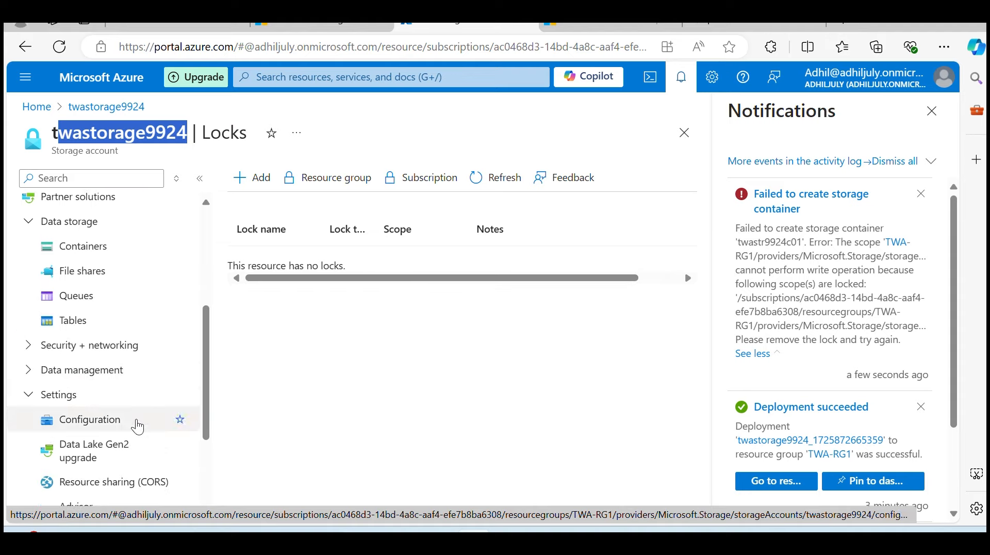
Go to the deployed twastorage9924 resource from its deployment notification and reopen its Locks settings
click(768, 481)
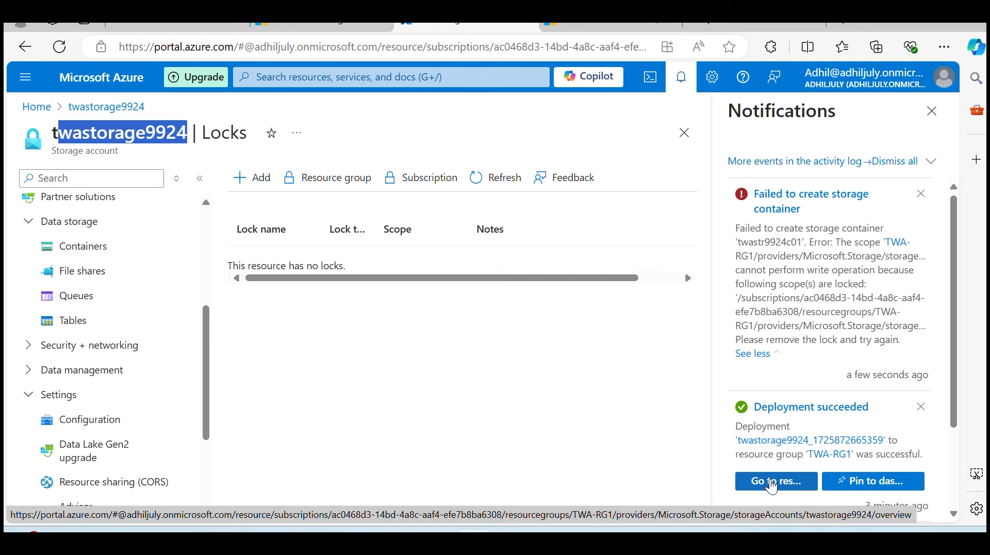
scroll(72, 376, down, 4)
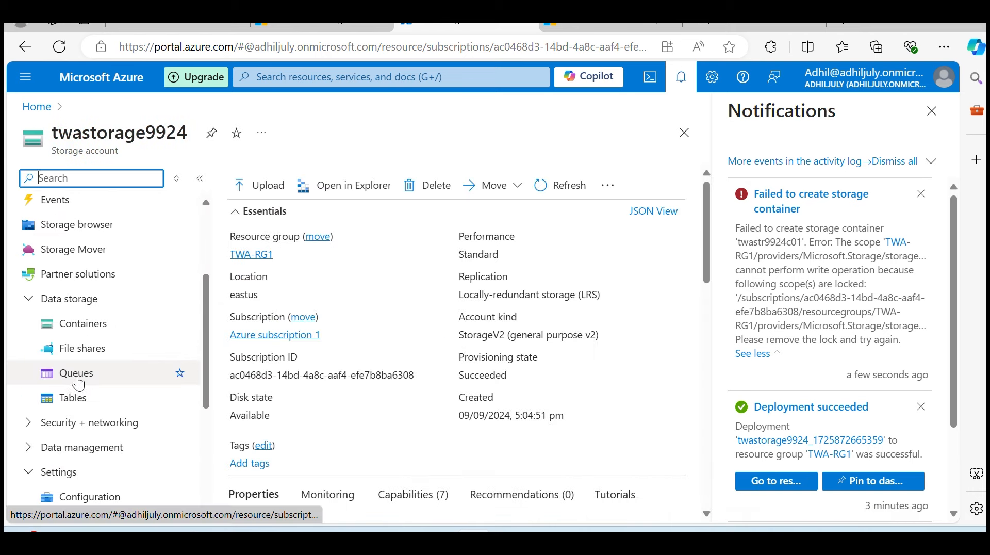
scroll(80, 396, down, 3)
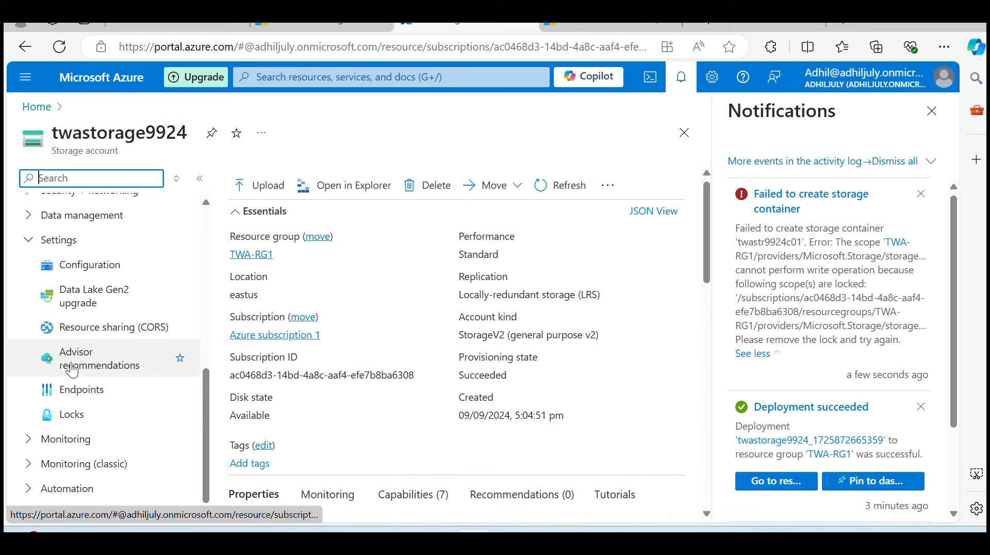
click(76, 415)
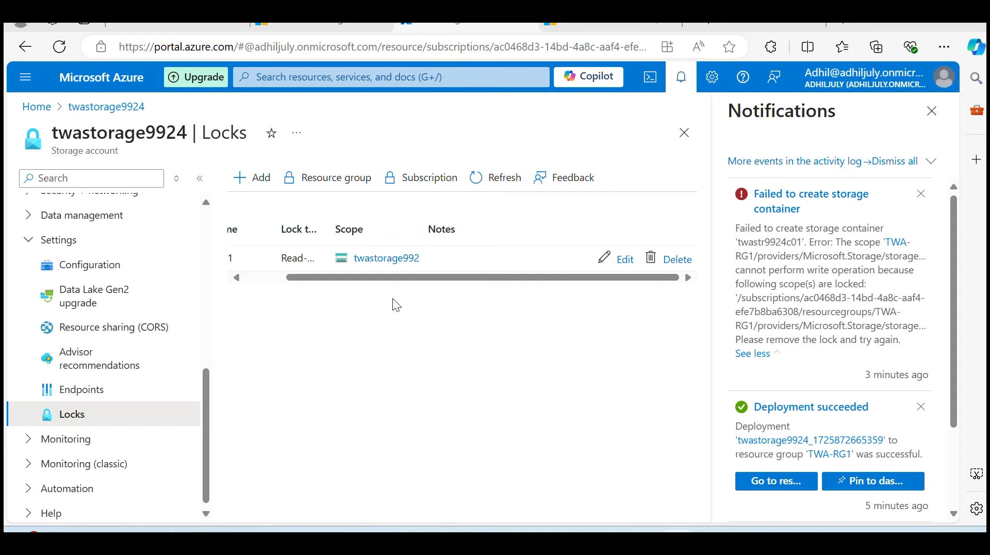
Edit the twalock01 lock and set its lock type to Delete
click(626, 259)
click(516, 376)
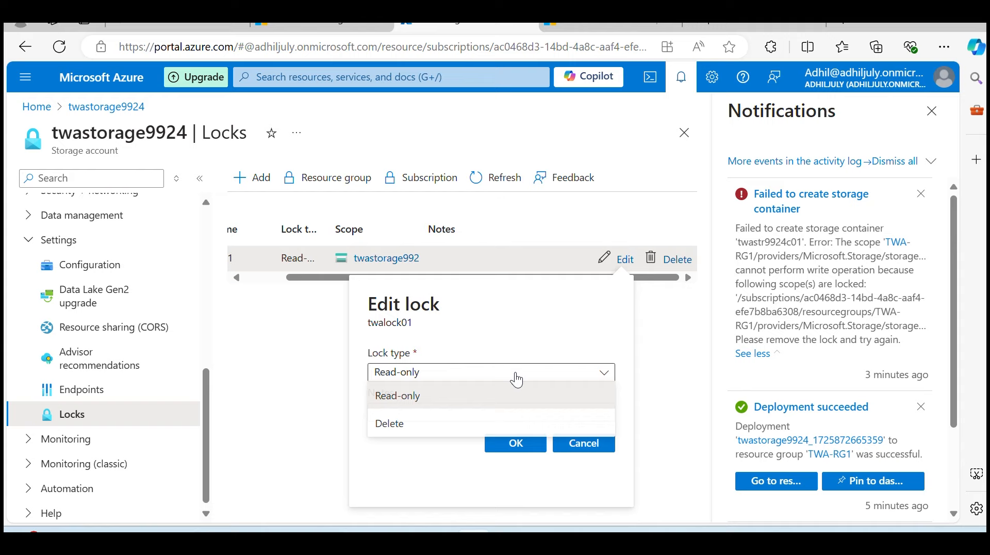
click(433, 431)
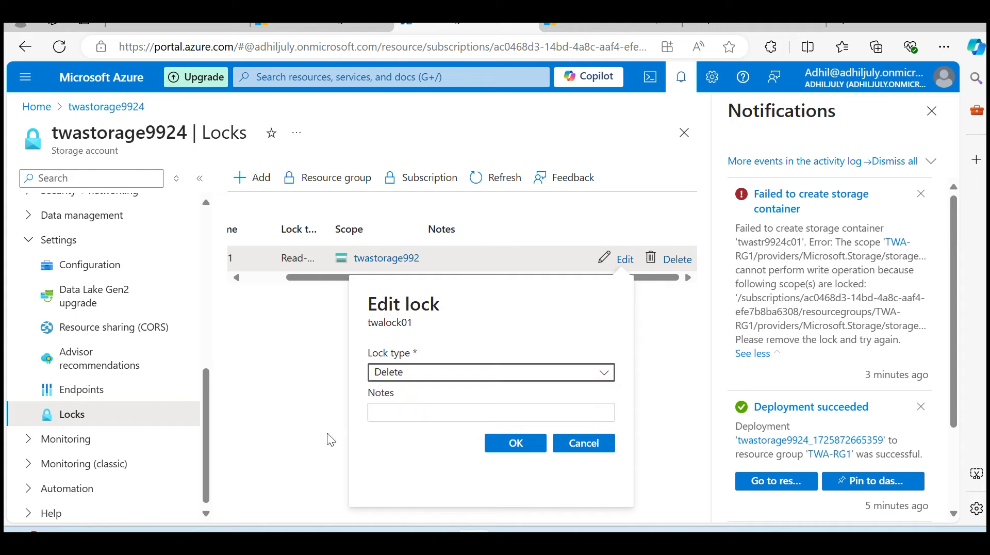
click(512, 449)
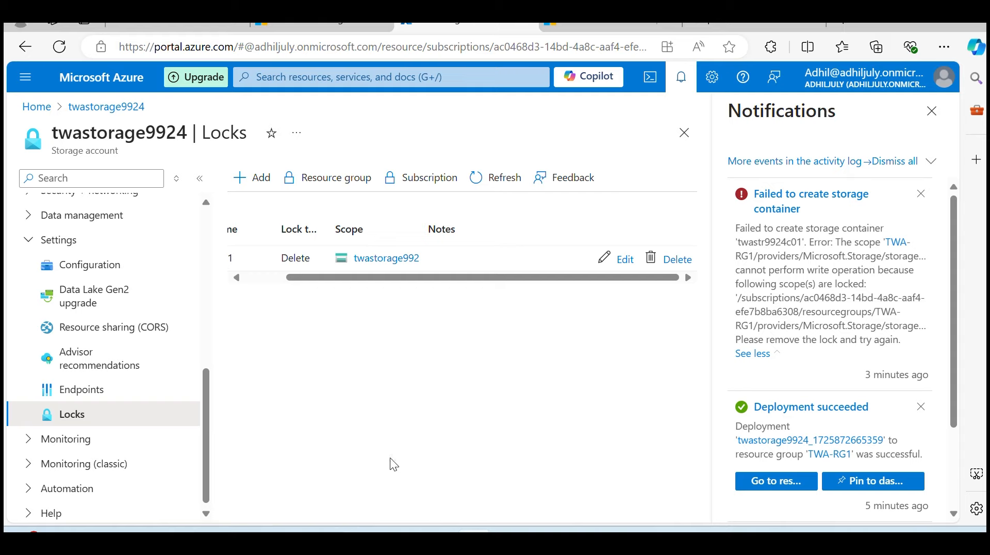
Create a container named twastr9924c01 in the storage account's data storage to test the Delete lock
scroll(46, 354, up, 8)
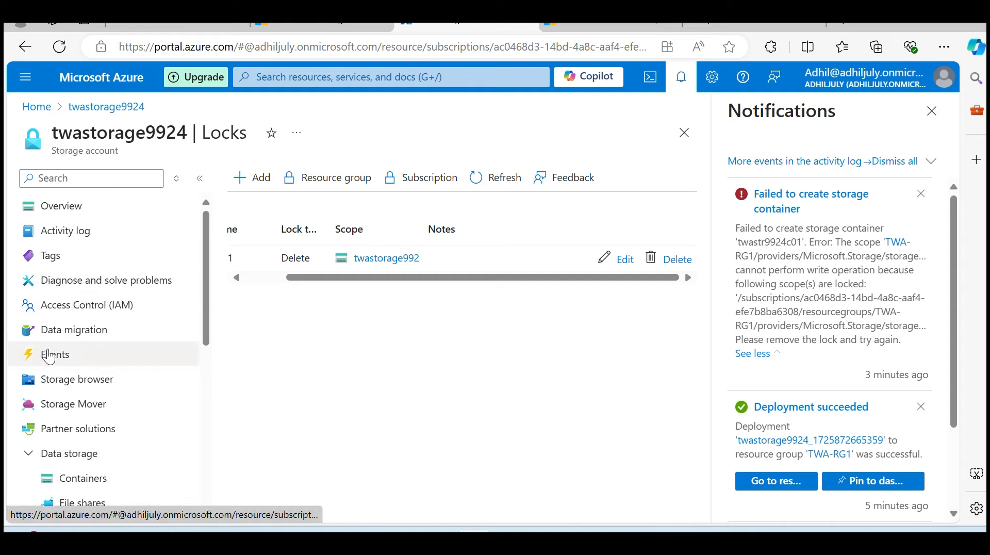
scroll(52, 361, down, 3)
click(77, 400)
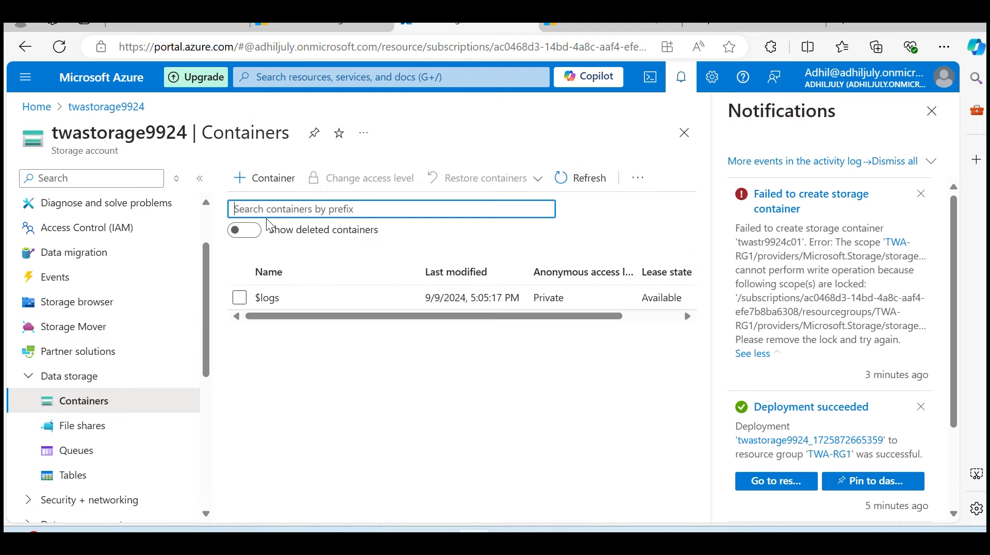
click(273, 178)
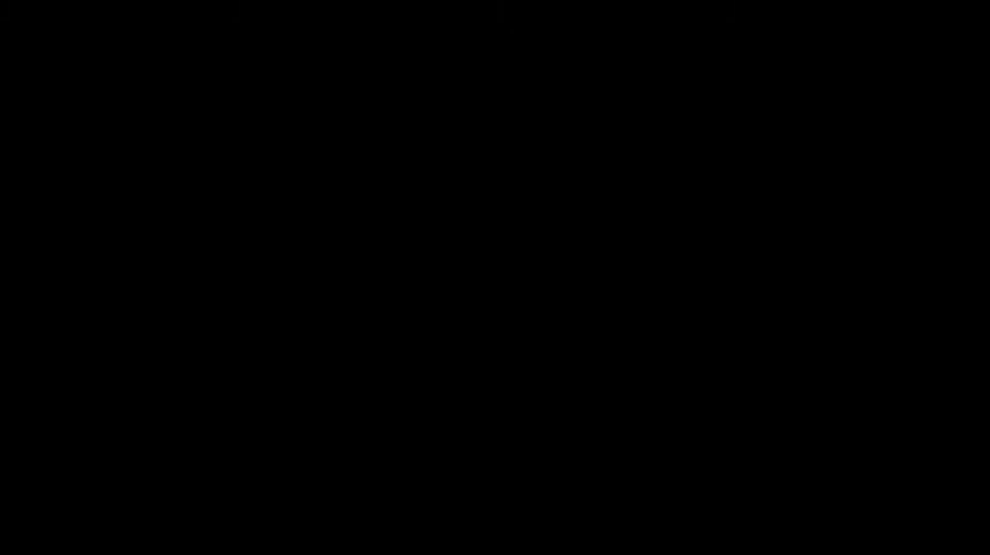
text(twastr9924c01)
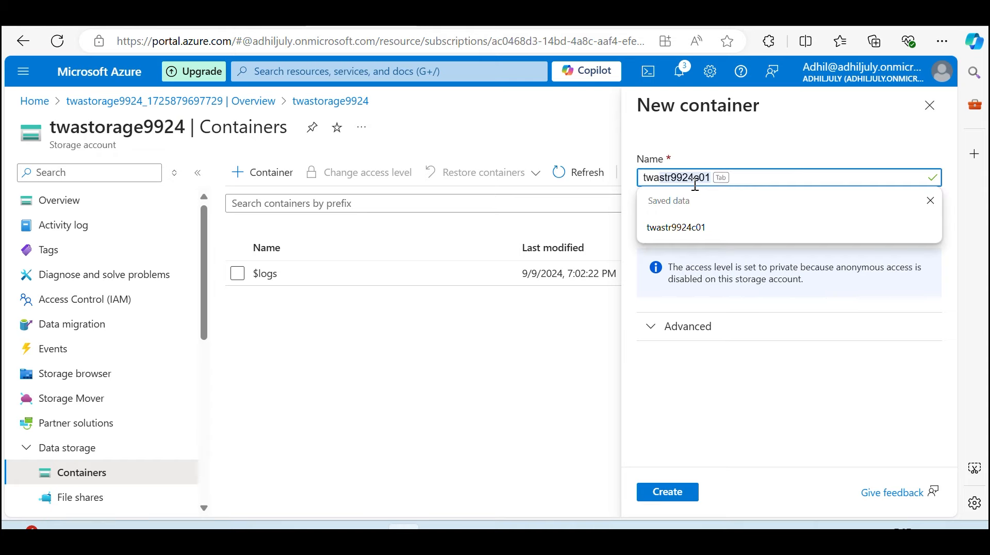
key(Tab)
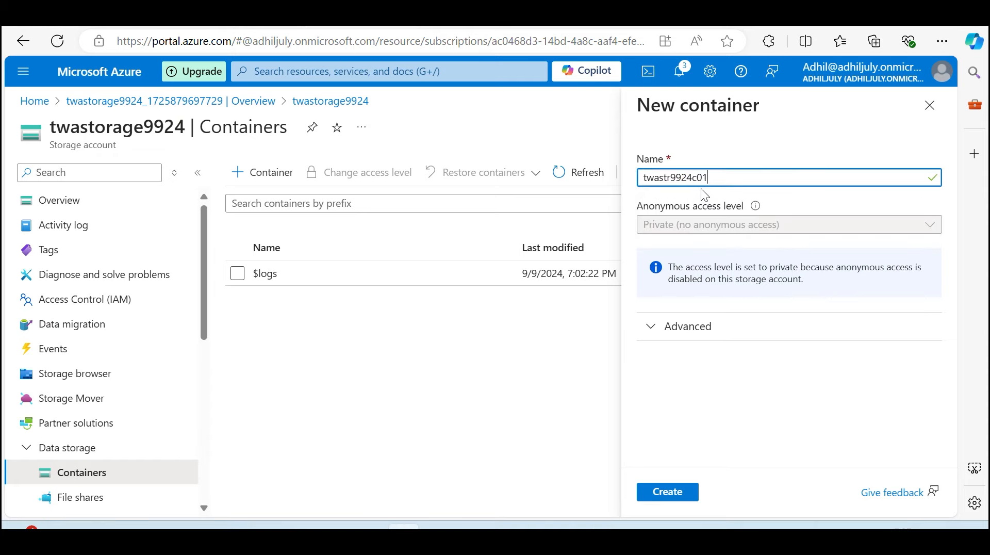
key(BackSpace)
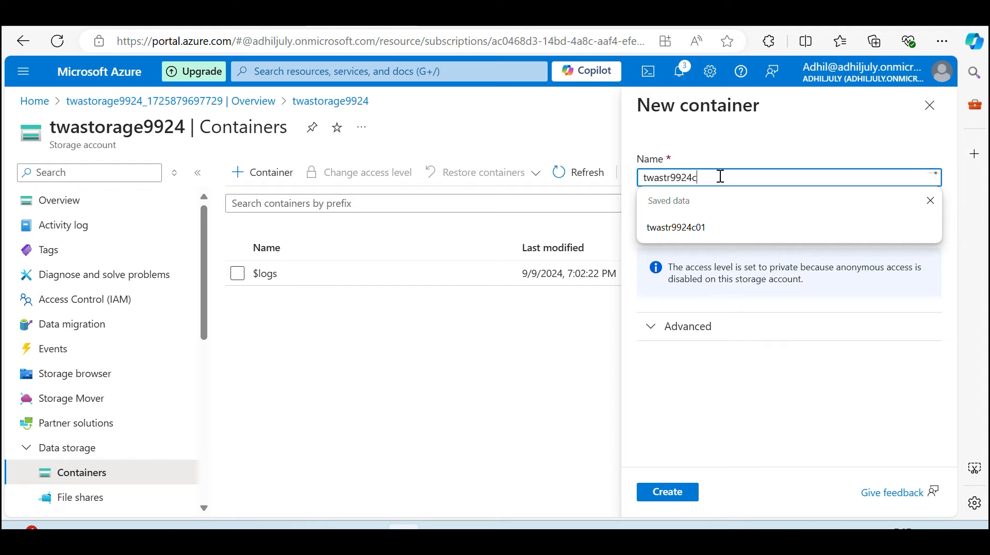
text(01)
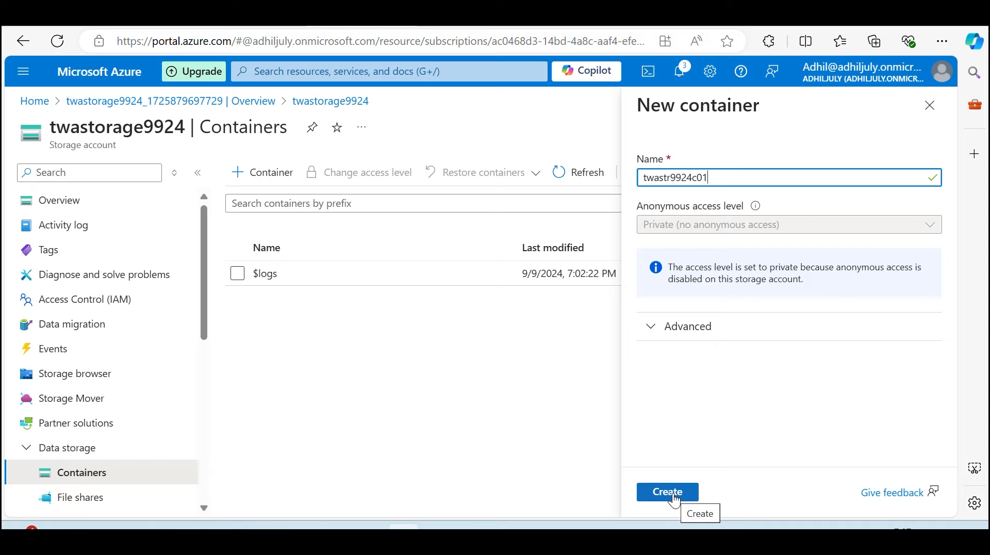
click(674, 498)
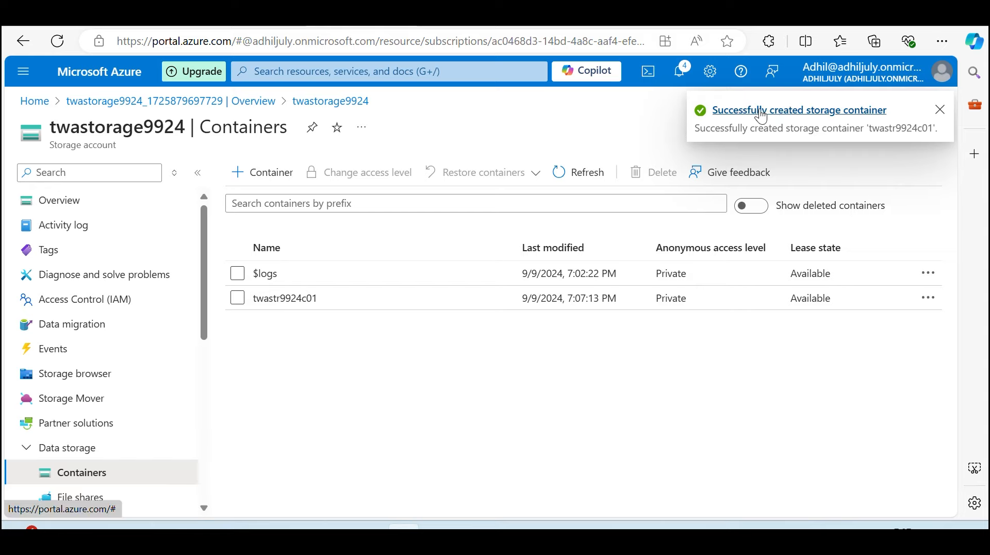
Open the storage account's Overview page and look through its properties and available settings
click(758, 111)
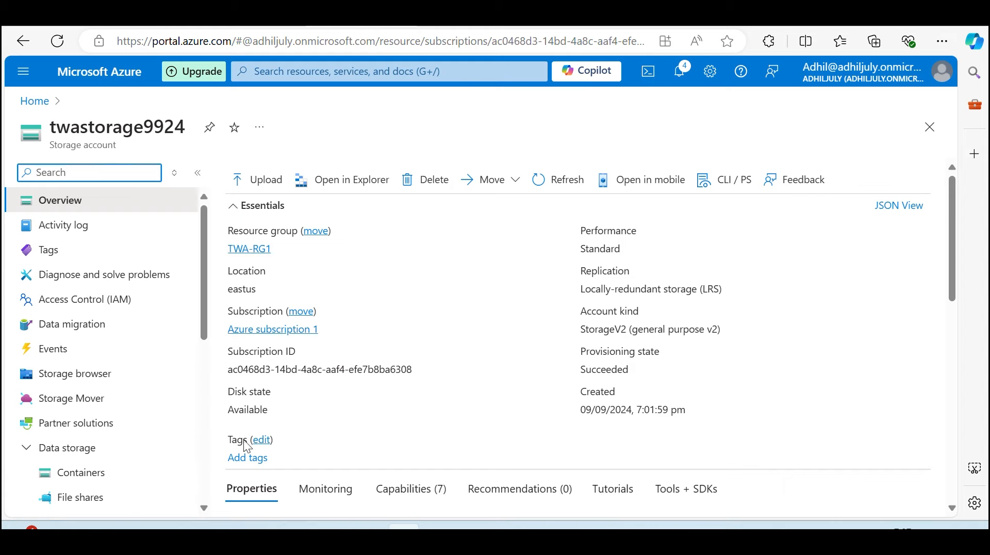
scroll(526, 332, down, 7)
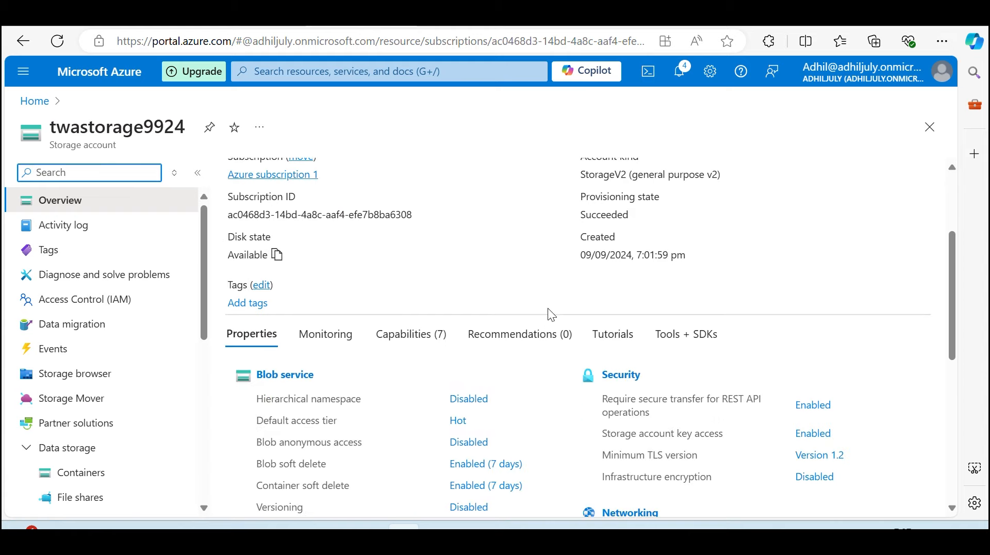
scroll(438, 354, up, 8)
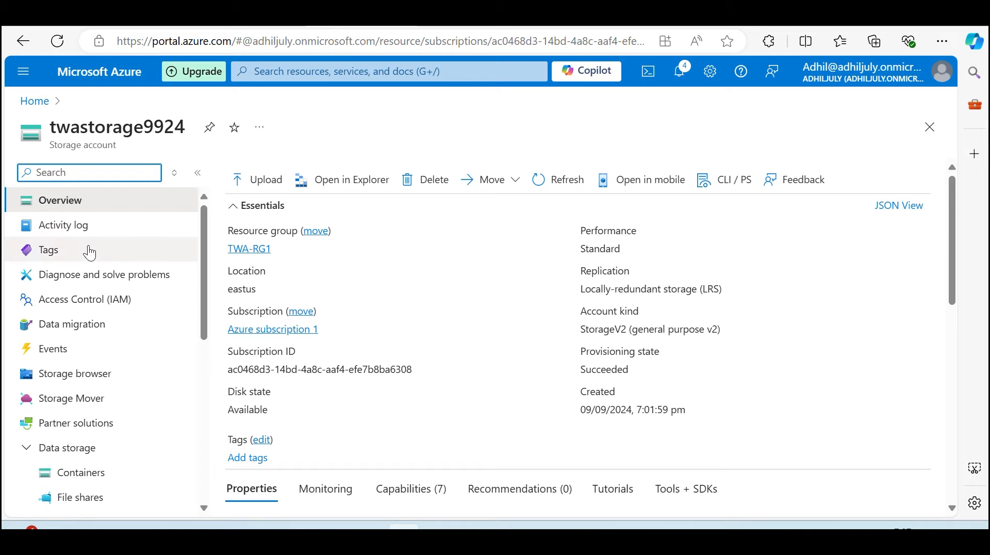
scroll(101, 307, down, 2)
scroll(101, 313, down, 2)
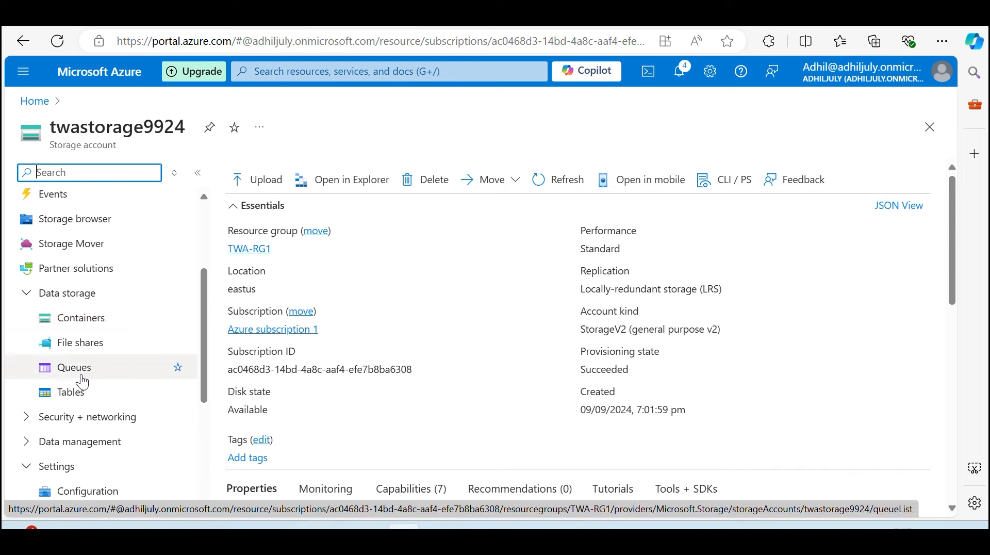
scroll(85, 348, up, 4)
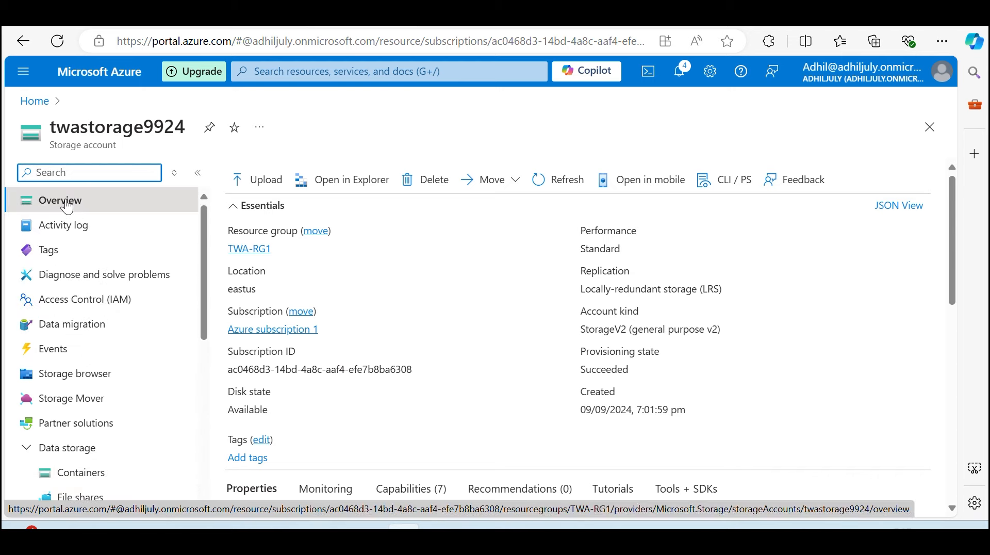
scroll(132, 346, down, 7)
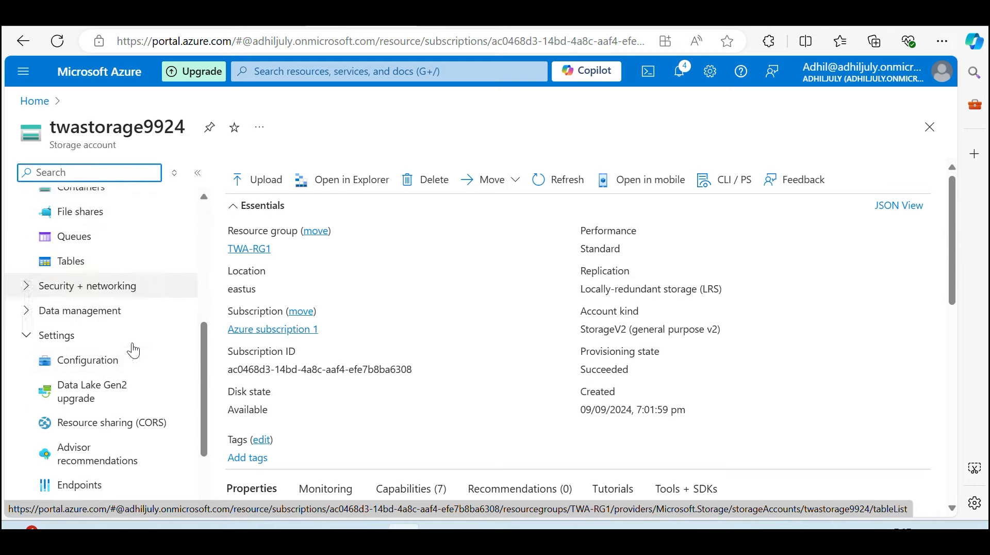
scroll(122, 352, up, 7)
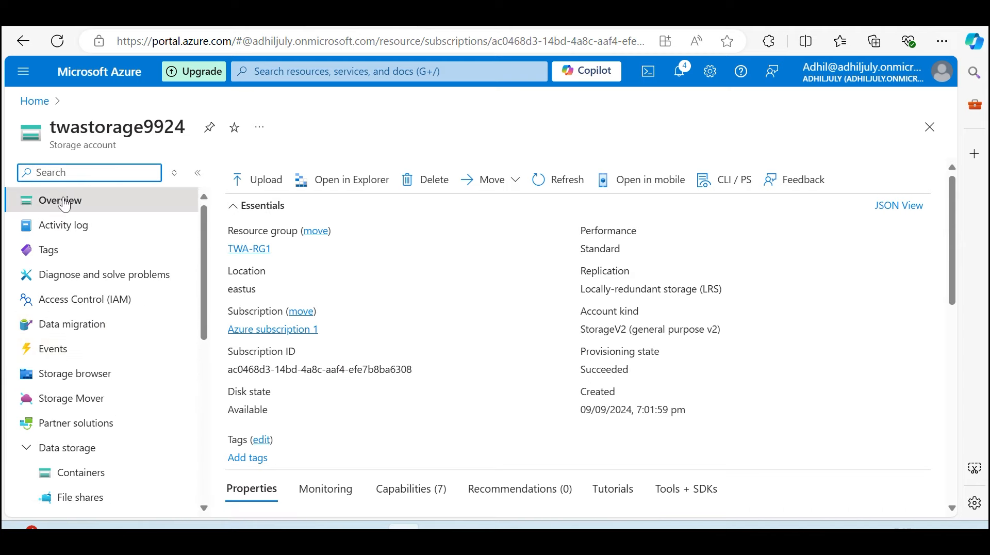
click(65, 202)
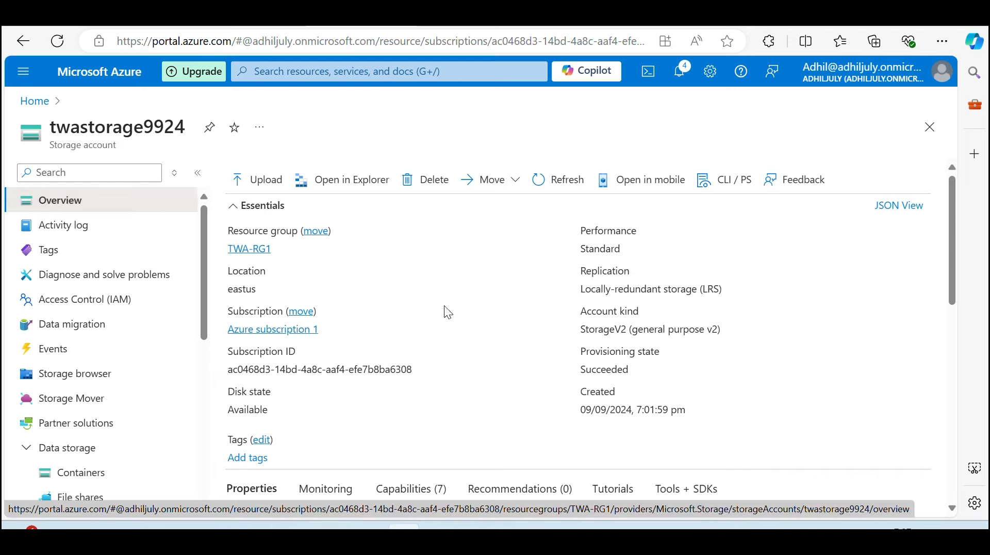
Try to delete the twastorage9924 storage account to test the Delete lock, highlighting the displayed notice before backing out
click(427, 185)
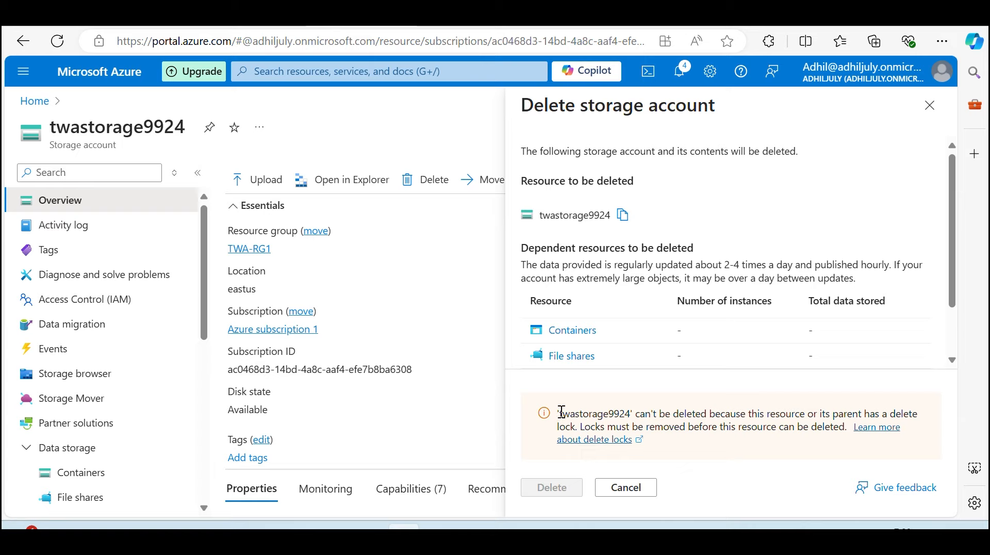
drag(561, 411, 695, 420)
click(717, 426)
drag(560, 415, 841, 429)
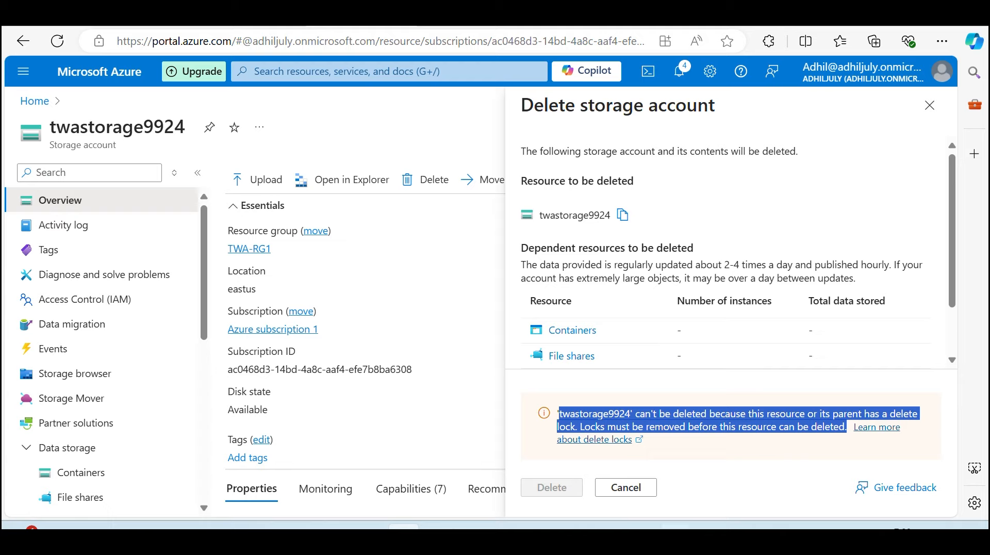
click(649, 497)
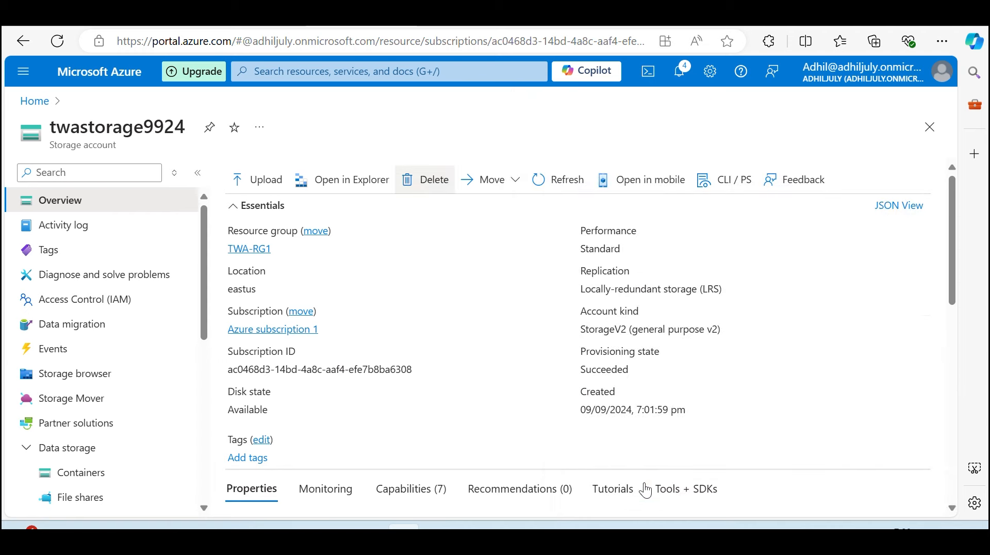
Return to the storage account's Locks settings from its Overview page
scroll(122, 297, down, 3)
scroll(124, 304, down, 5)
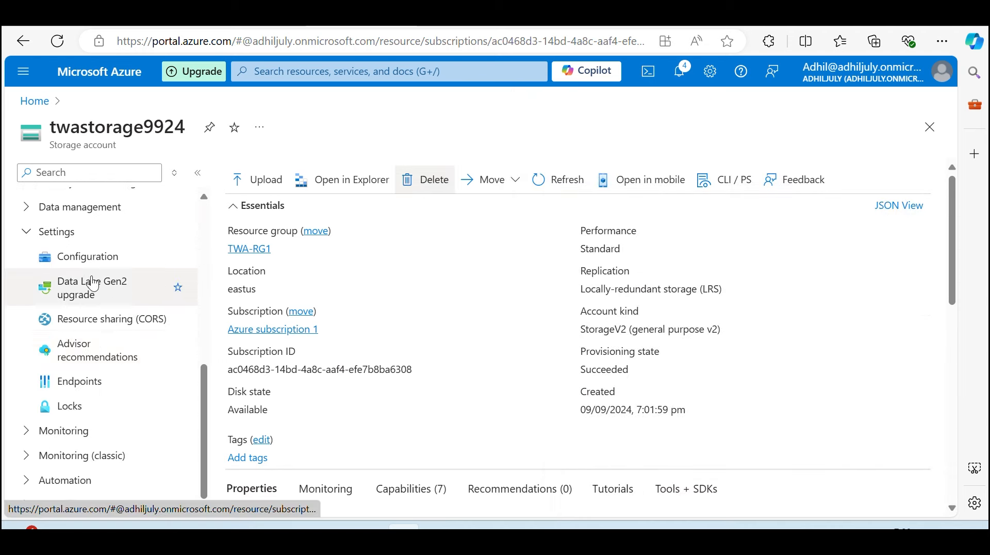
click(65, 411)
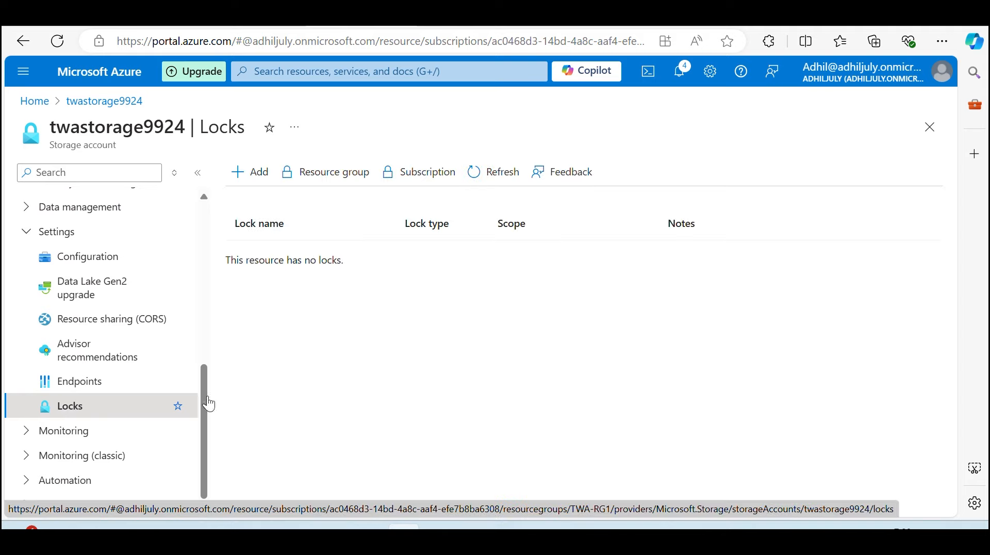
Refresh the storage account's lock list, delete the twalock01 lock, and refresh the list again
click(497, 177)
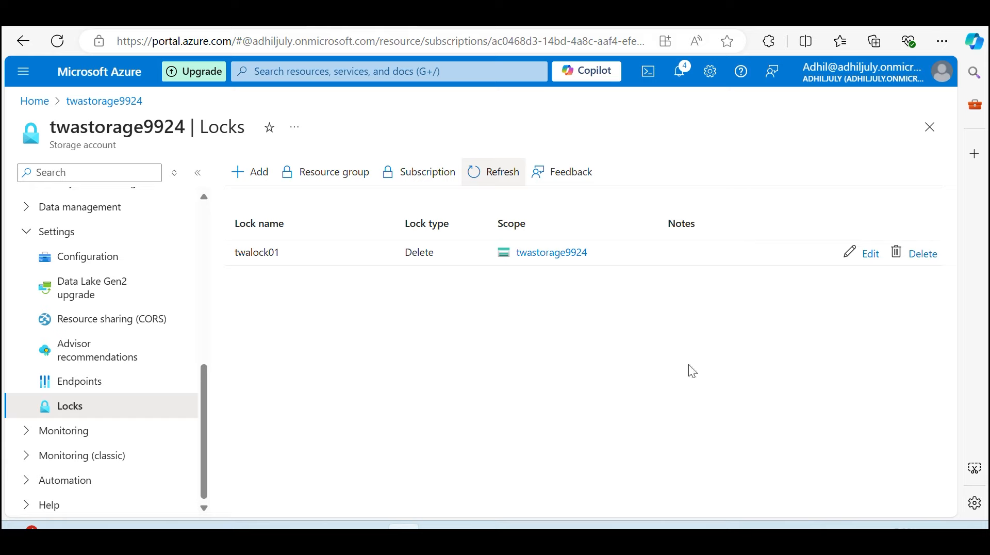
click(922, 254)
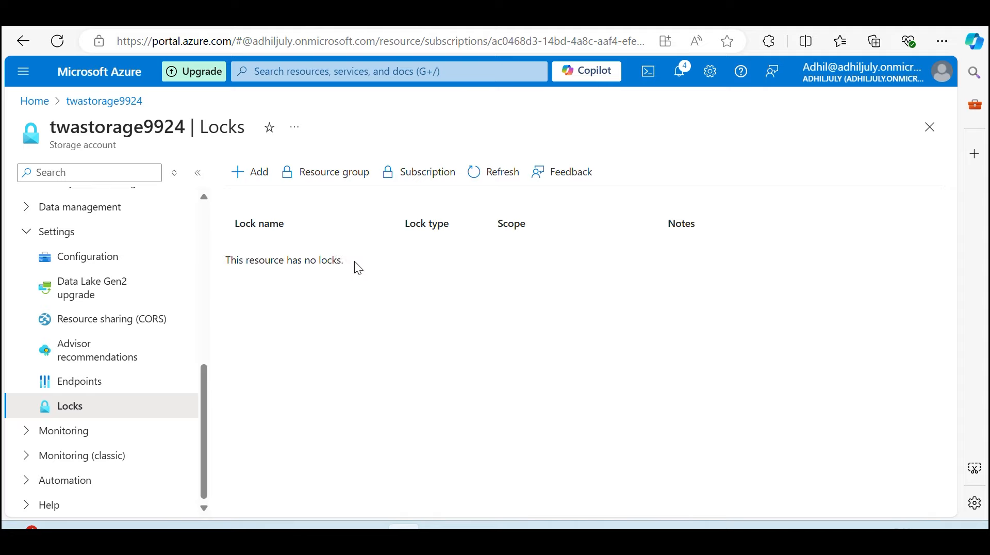
click(503, 176)
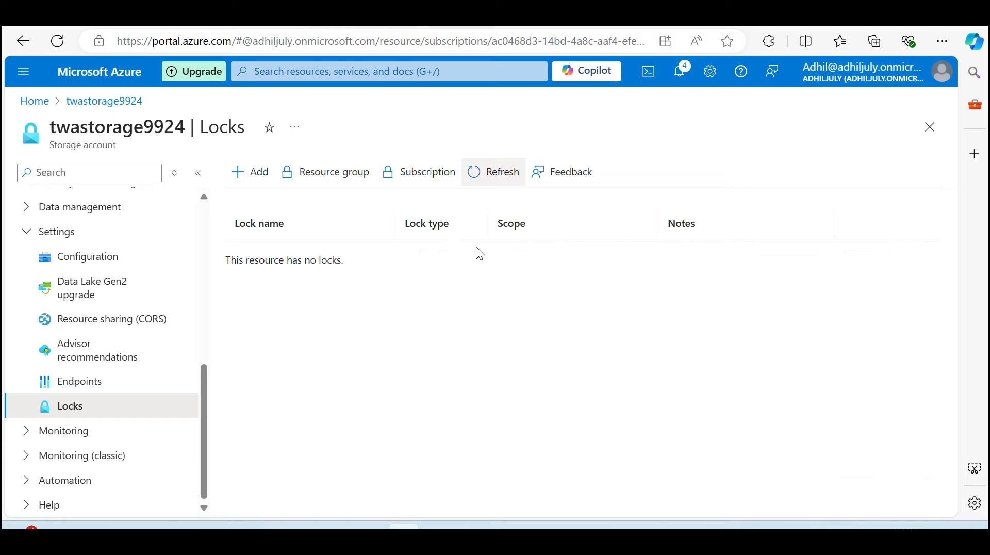
Start deleting the twastorage9924 storage account from its Overview page and review the dependent resources listed for deletion
scroll(80, 426, up, 10)
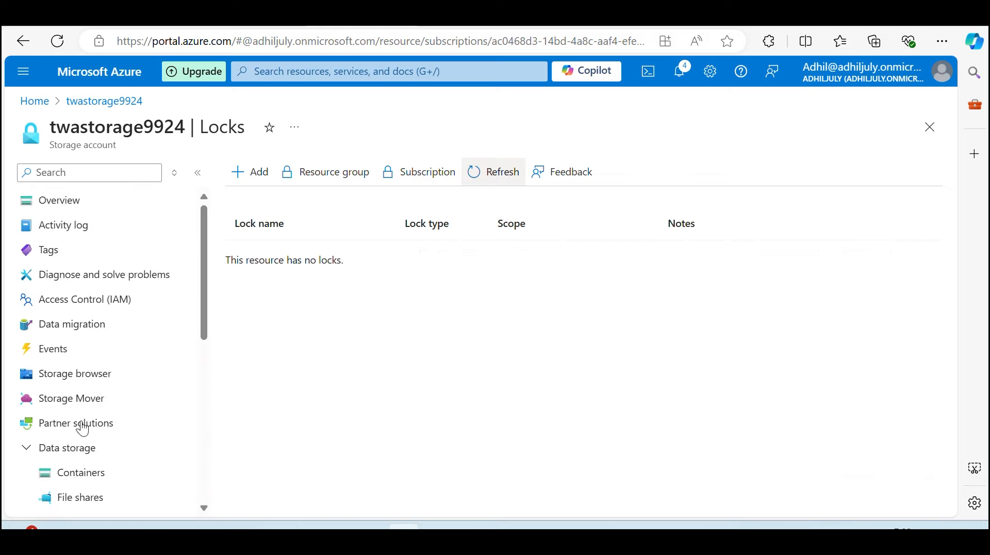
click(95, 199)
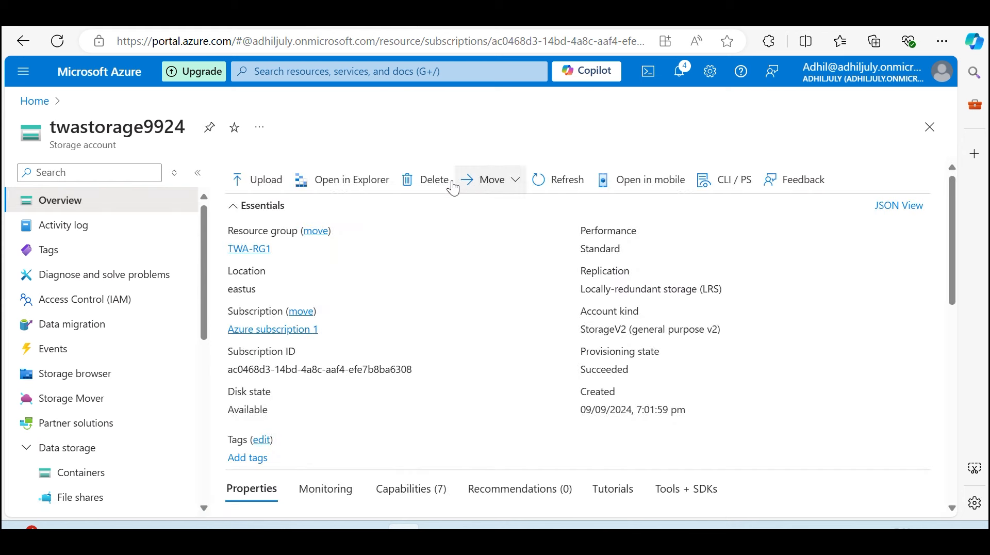
click(431, 180)
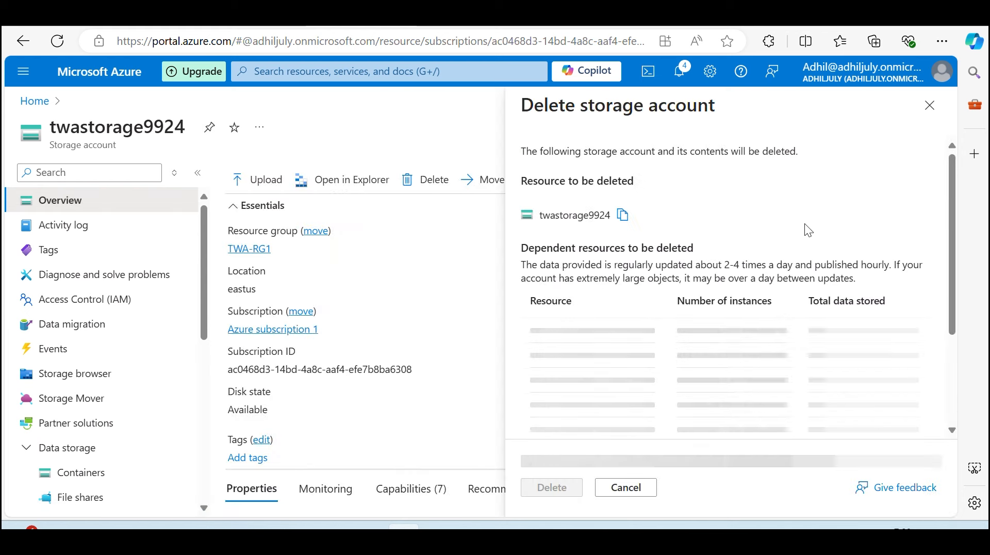
scroll(801, 363, down, 1)
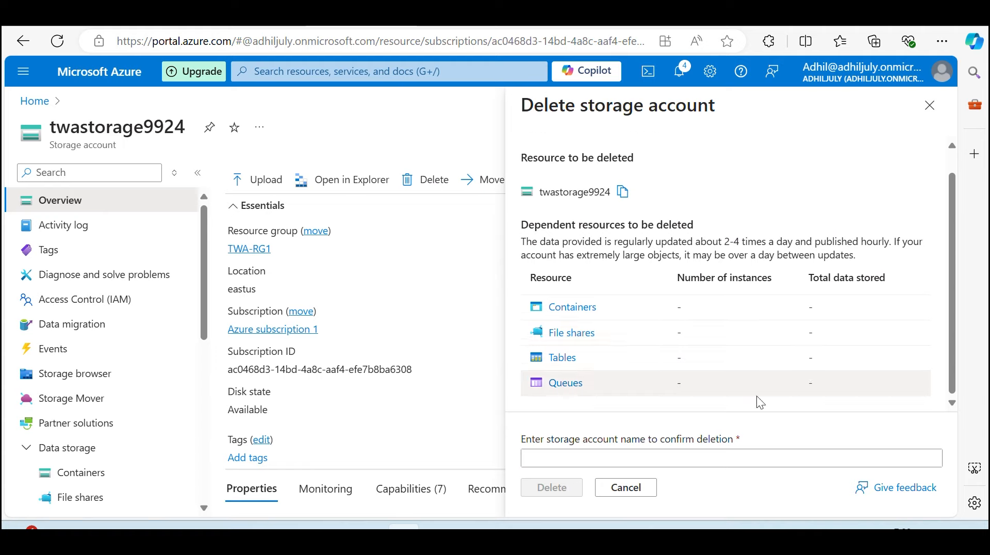
Enter twastorage9924 as the storage account name, confirm its permanent deletion, and dismiss the resulting notification
click(656, 456)
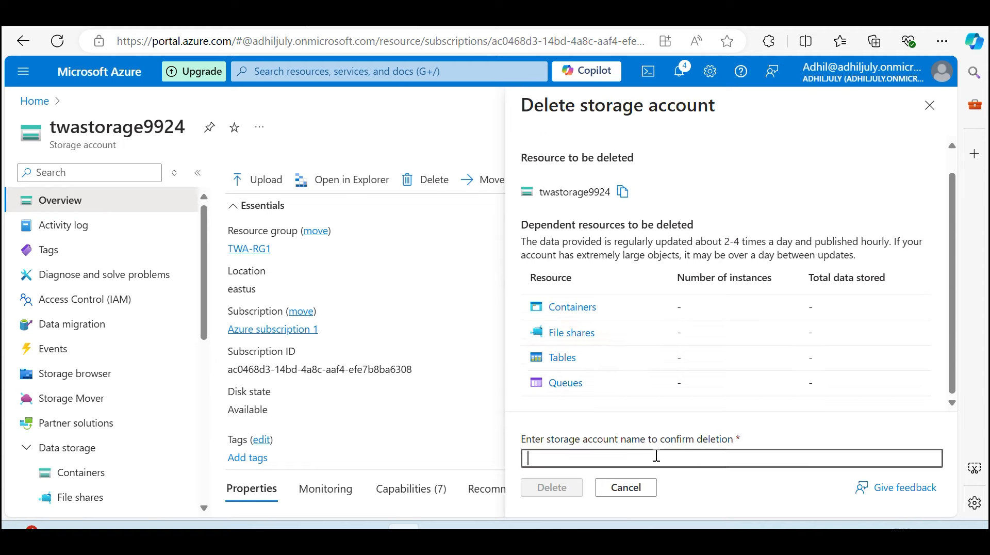
text(twastorage9924)
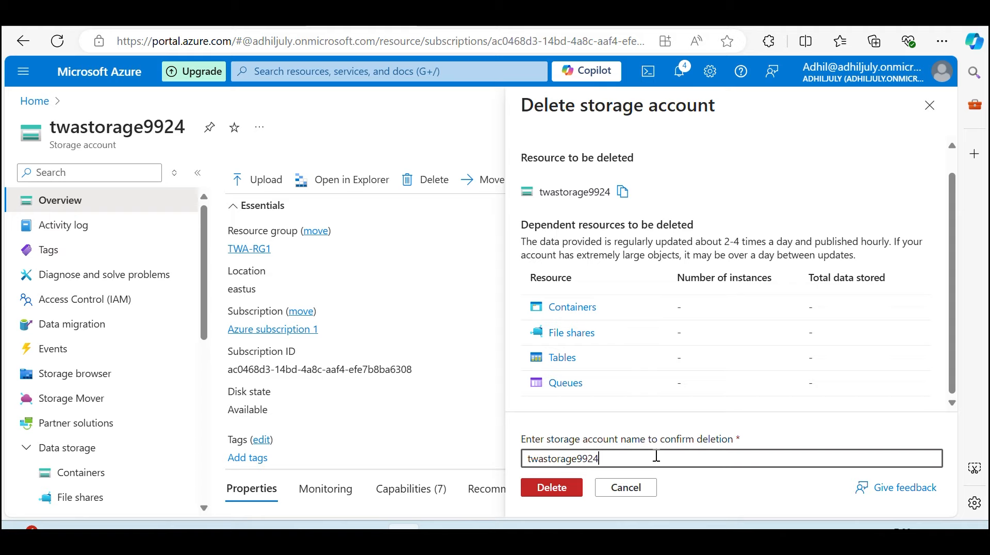
click(553, 492)
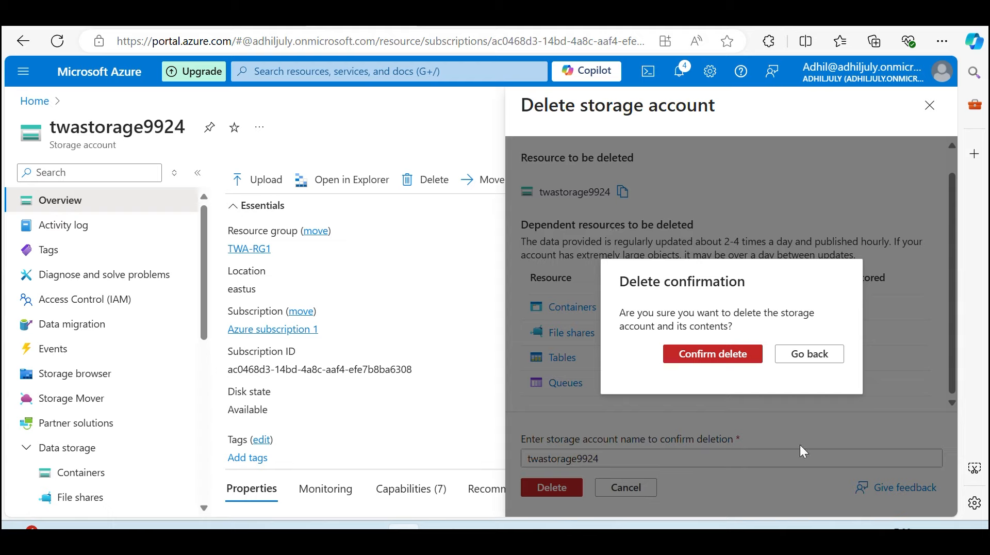
click(729, 360)
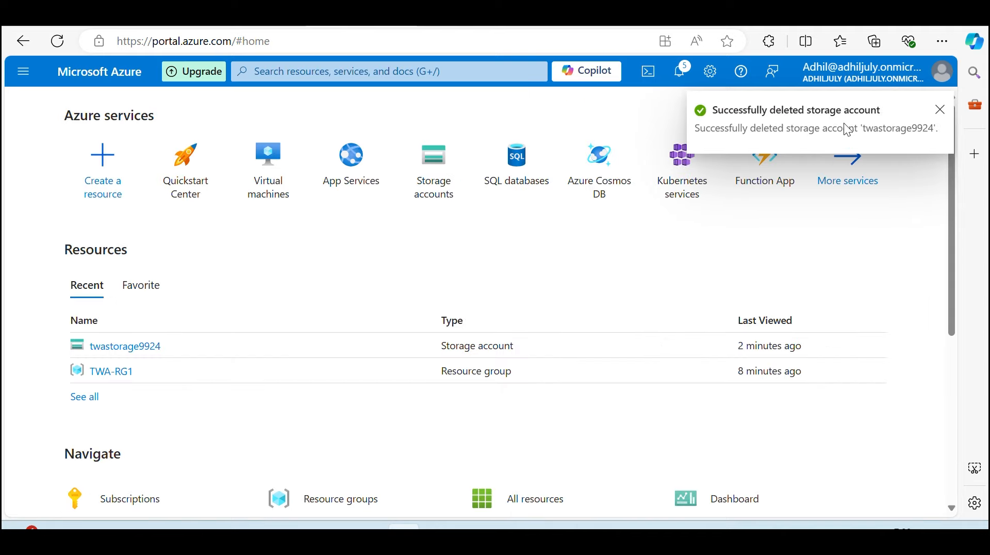
click(940, 110)
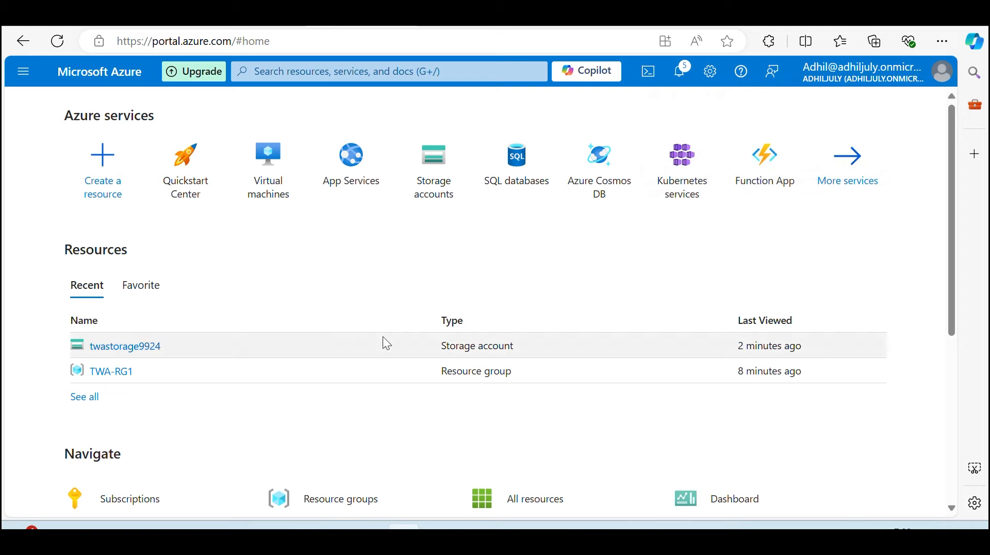